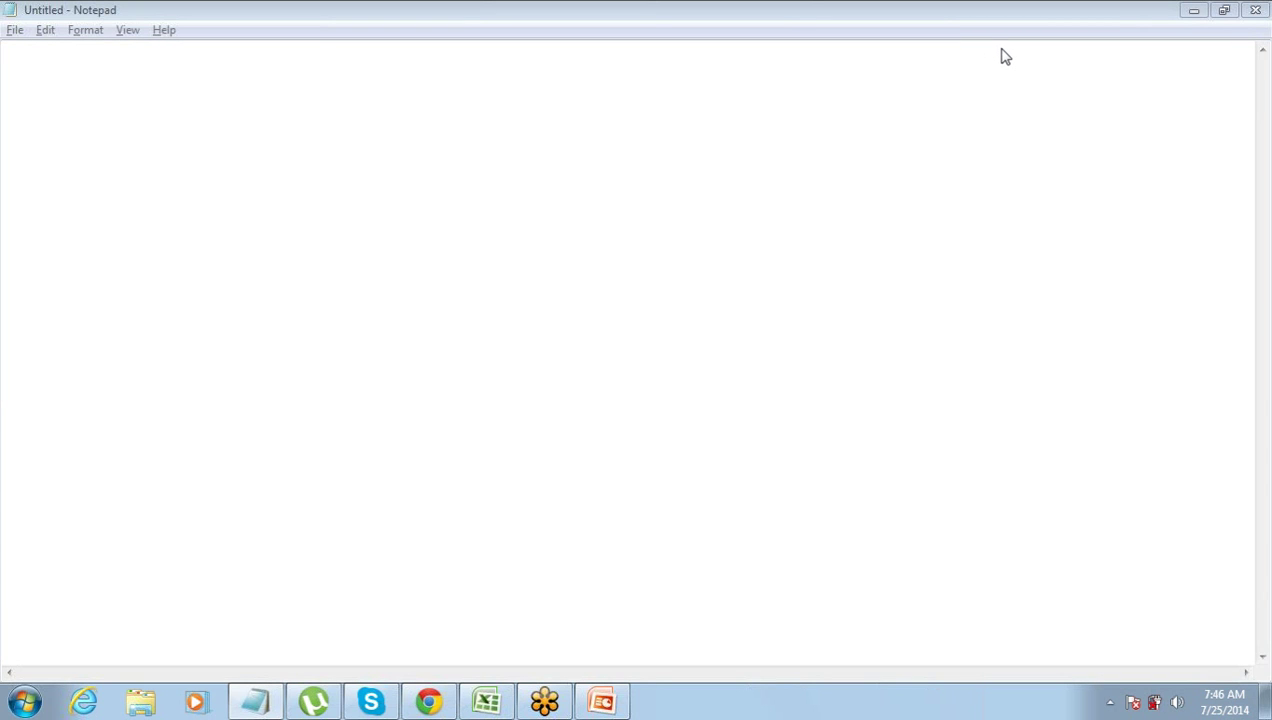
Type 'Editions' and 'Licenses' on two lines of the empty note.
{"action": "left_click", "coordinate": [968, 46]}
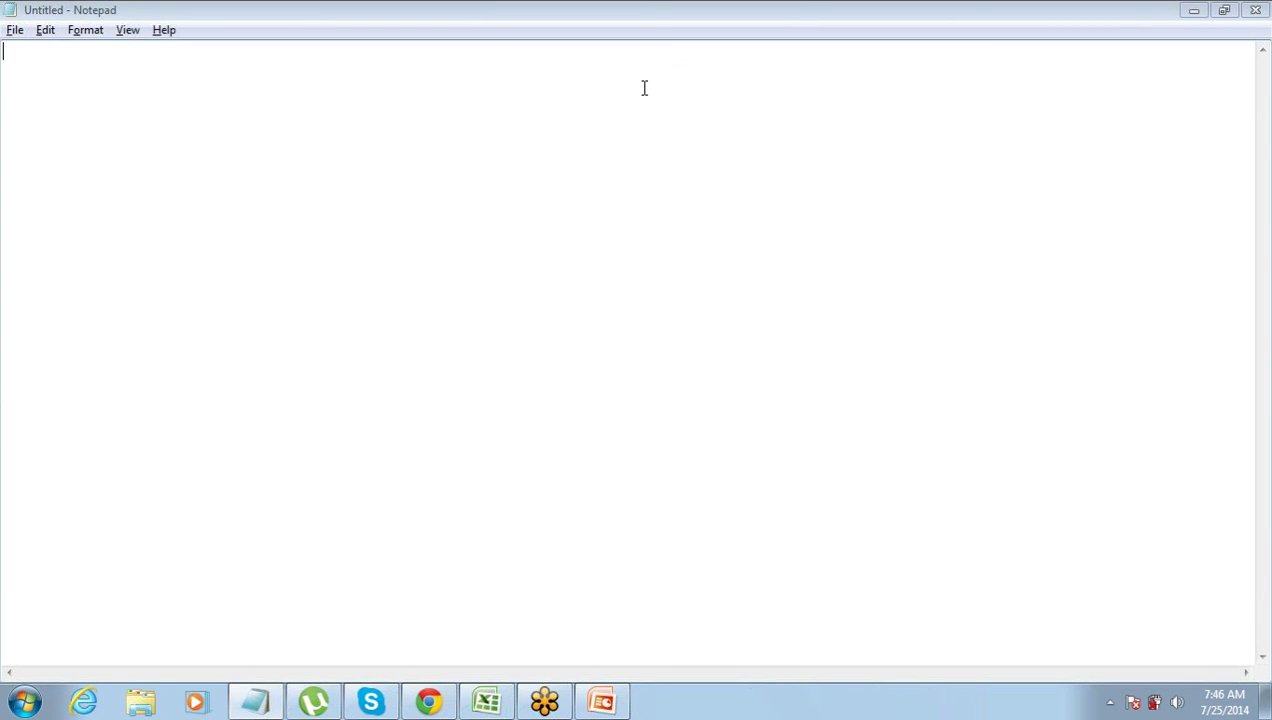
{"action": "type", "text": "Editions"}
{"action": "key", "text": "Return"}
{"action": "type", "text": "Licenses"}
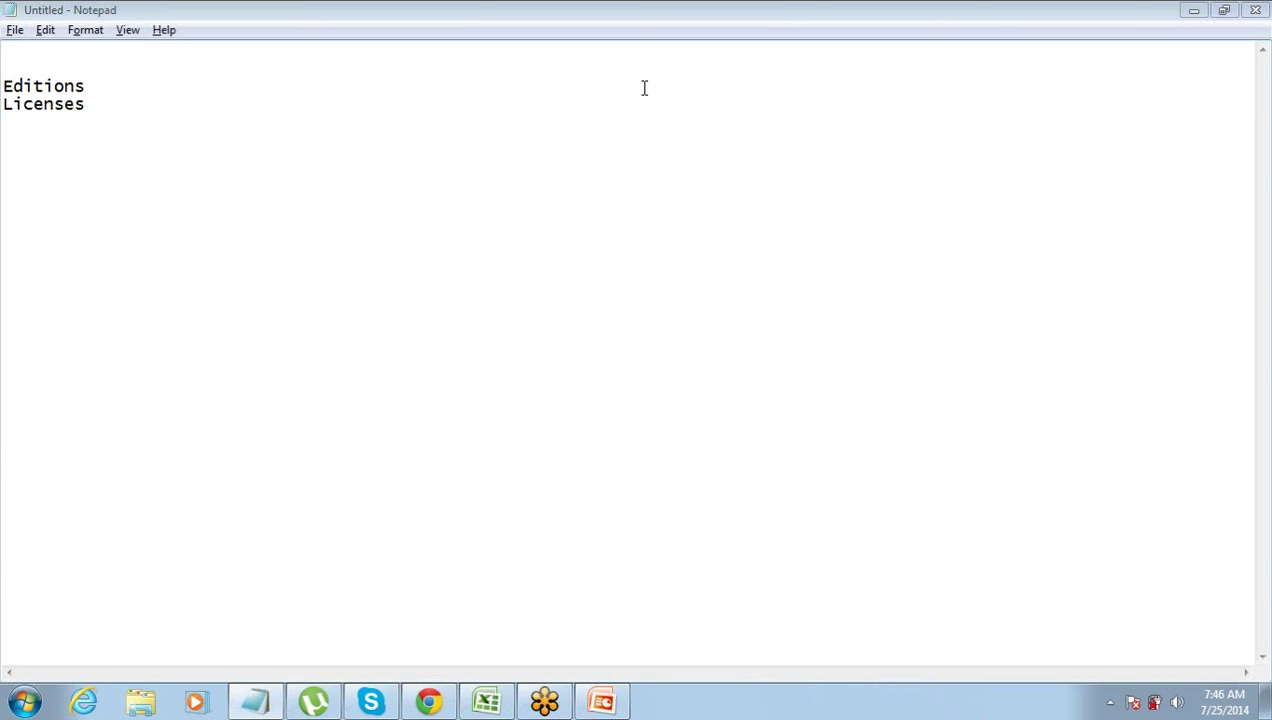
Append '- Org' and '- Individual' to those lines and add a blank line between them.
{"action": "left_click", "coordinate": [644, 88]}
{"action": "type", "text": "- Org"}
{"action": "left_click", "coordinate": [85, 104]}
{"action": "type", "text": "- Individua"}
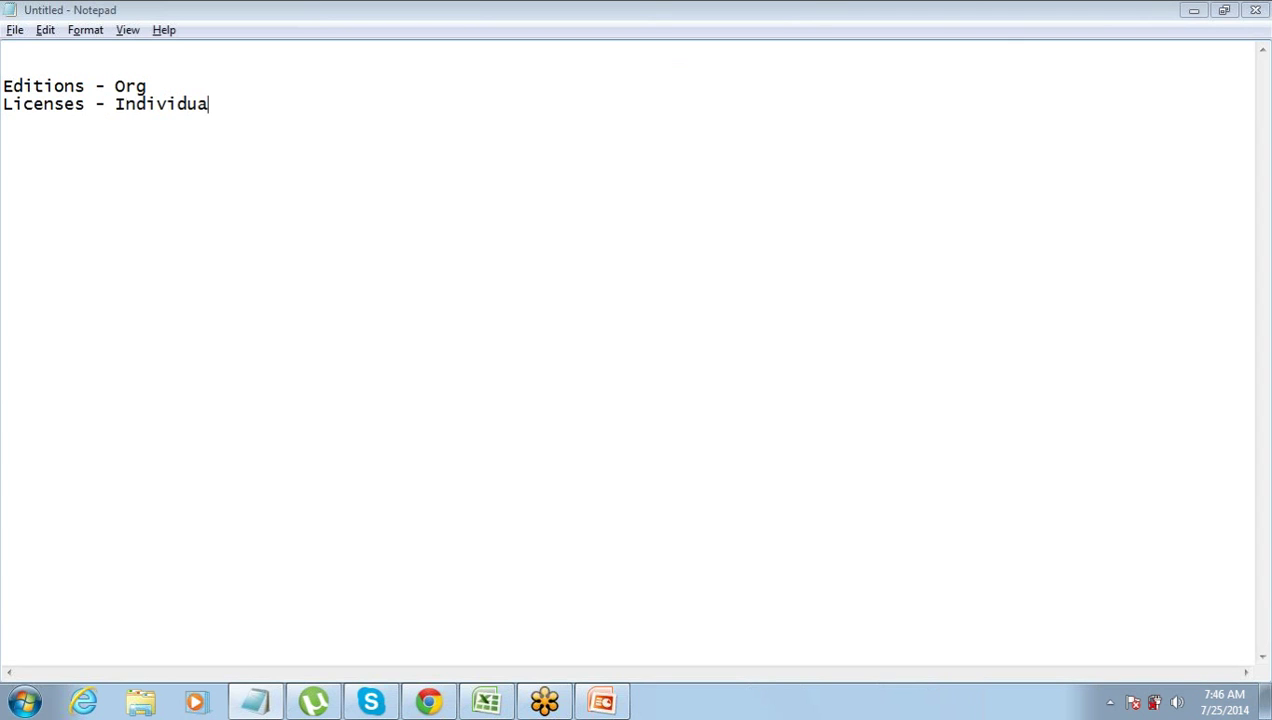
{"action": "type", "text": "l"}
{"action": "left_click", "coordinate": [156, 86]}
{"action": "key", "text": "Return"}
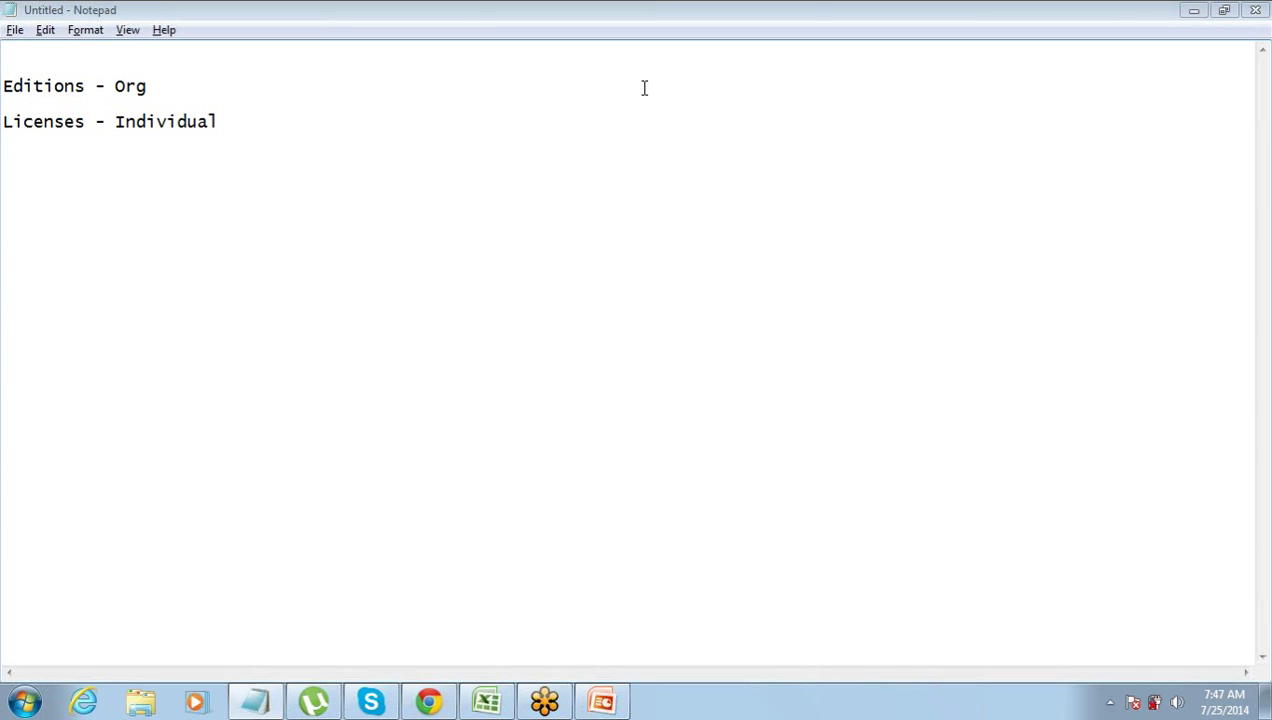
{"action": "key", "text": "End"}
Add the lines 'Pre-Installed / Pre-built Apps' and 'Force.com Apps' below the licenses note.
{"action": "key", "text": "Return"}
{"action": "type", "text": "Pre-Installed /"}
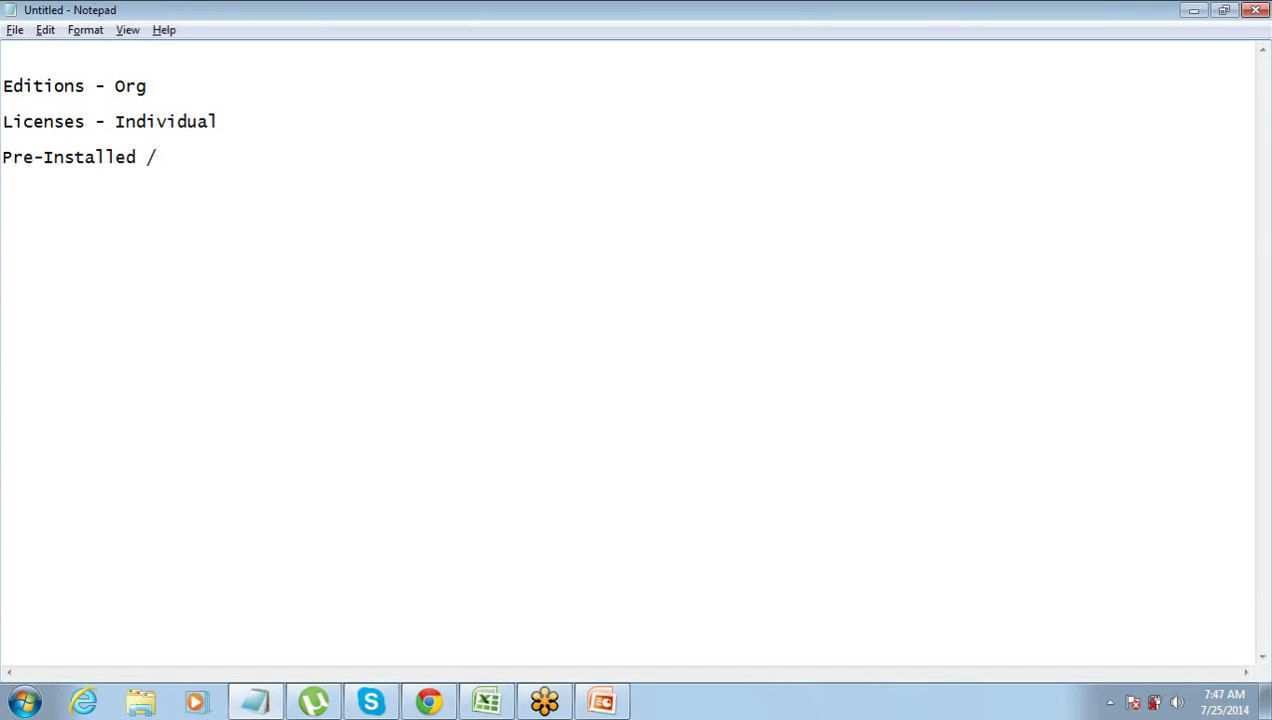
{"action": "type", "text": " Pre-built Apps"}
{"action": "key", "text": "Return"}
{"action": "type", "text": "Forc"}
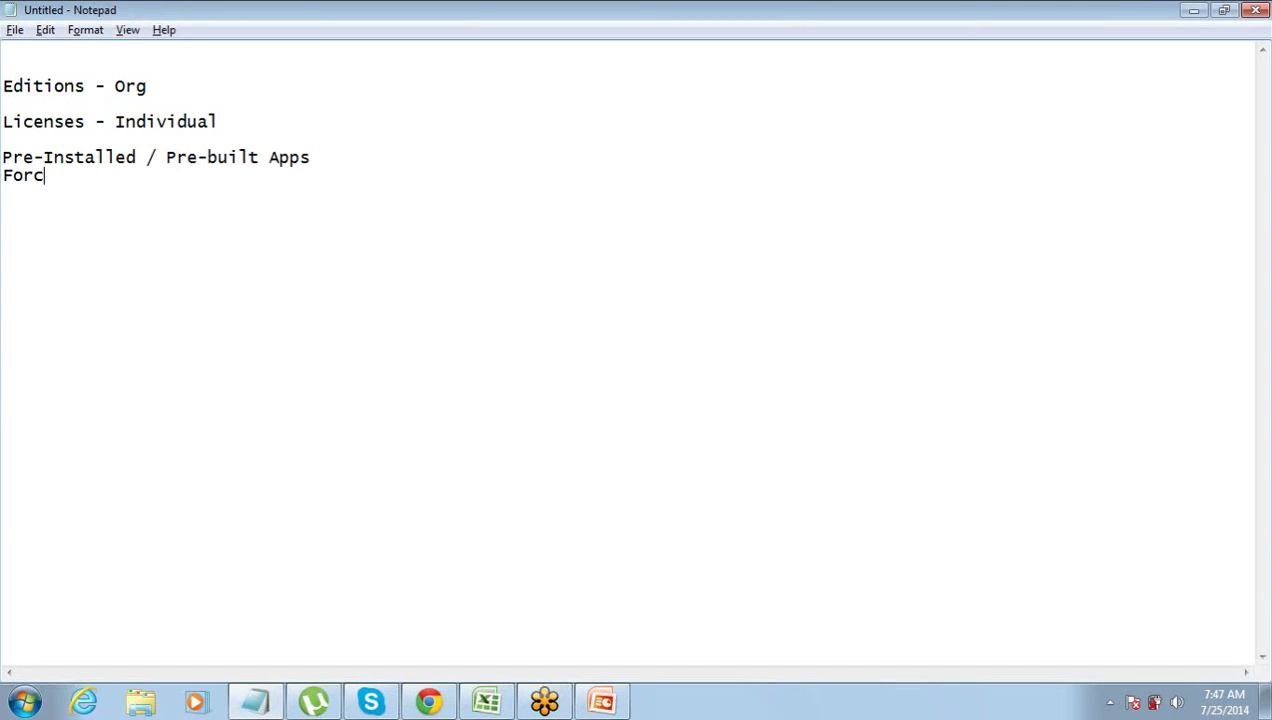
{"action": "type", "text": "e.com Apps"}
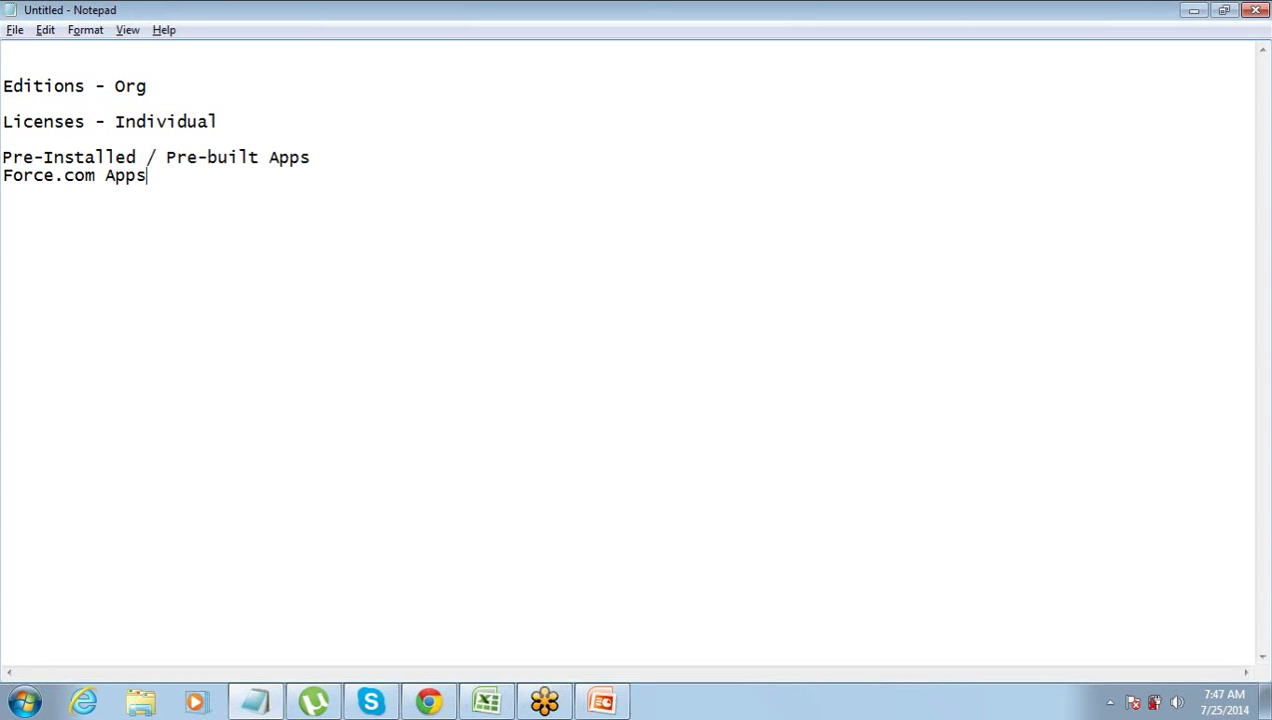
Highlight the Pre-Installed and Force.com Apps lines to point them out, then start a new line.
{"action": "key", "text": "Up"}
{"action": "key", "text": "End"}
{"action": "key", "text": "ctrl+shift+Left"}
{"action": "key", "text": "ctrl+shift+Left"}
{"action": "key", "text": "ctrl+shift+Left"}
{"action": "key", "text": "ctrl+shift+Left"}
{"action": "key", "text": "ctrl+shift+Left"}
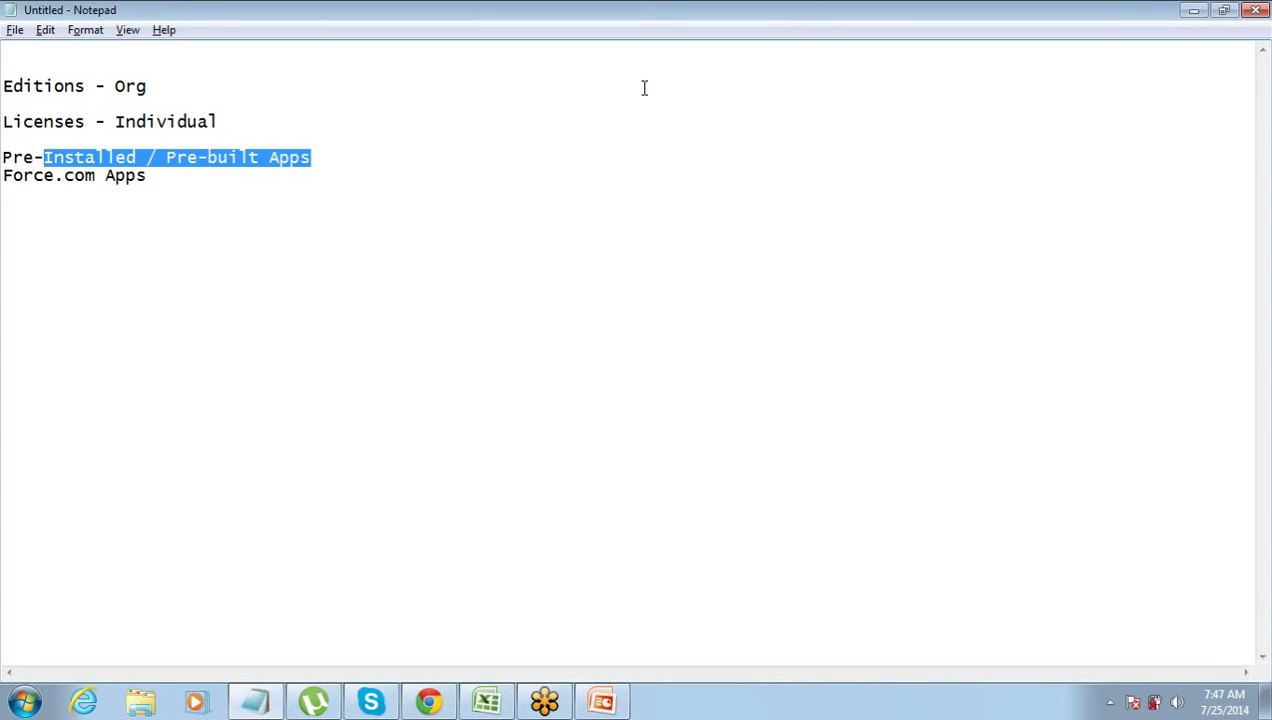
{"action": "key", "text": "ctrl+shift+Left"}
{"action": "key", "text": "Down"}
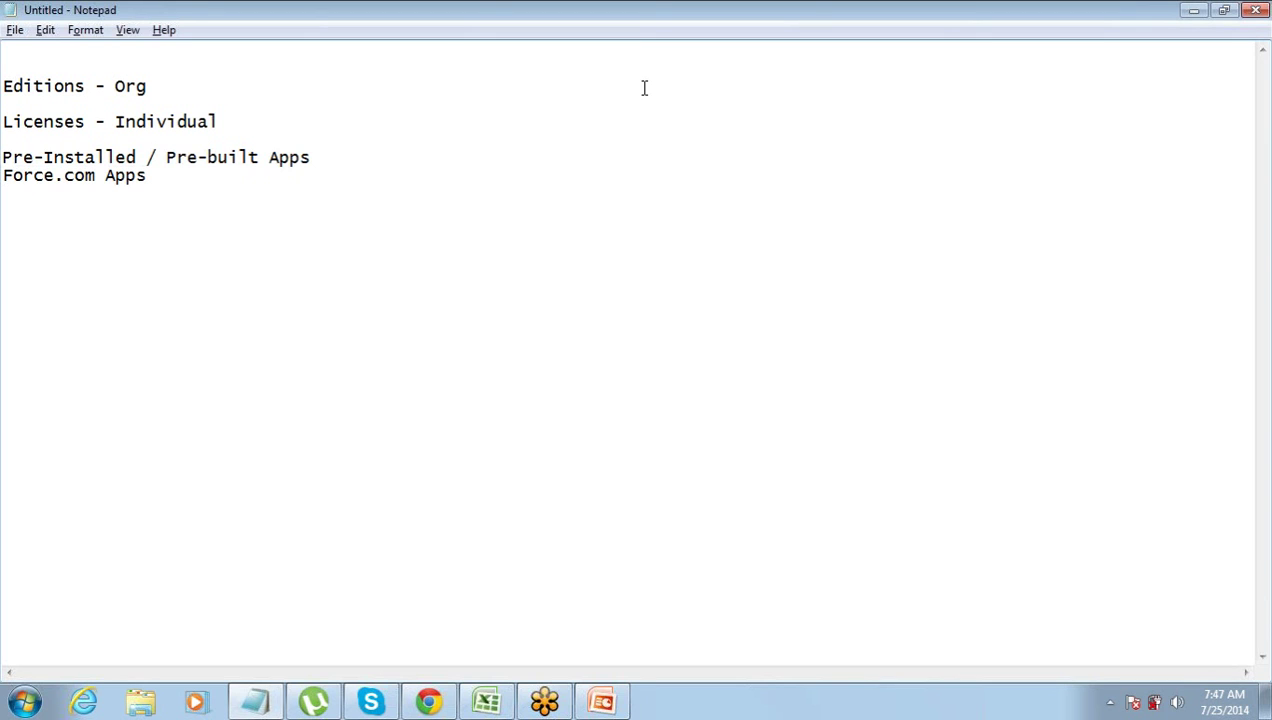
{"action": "key", "text": "shift+End"}
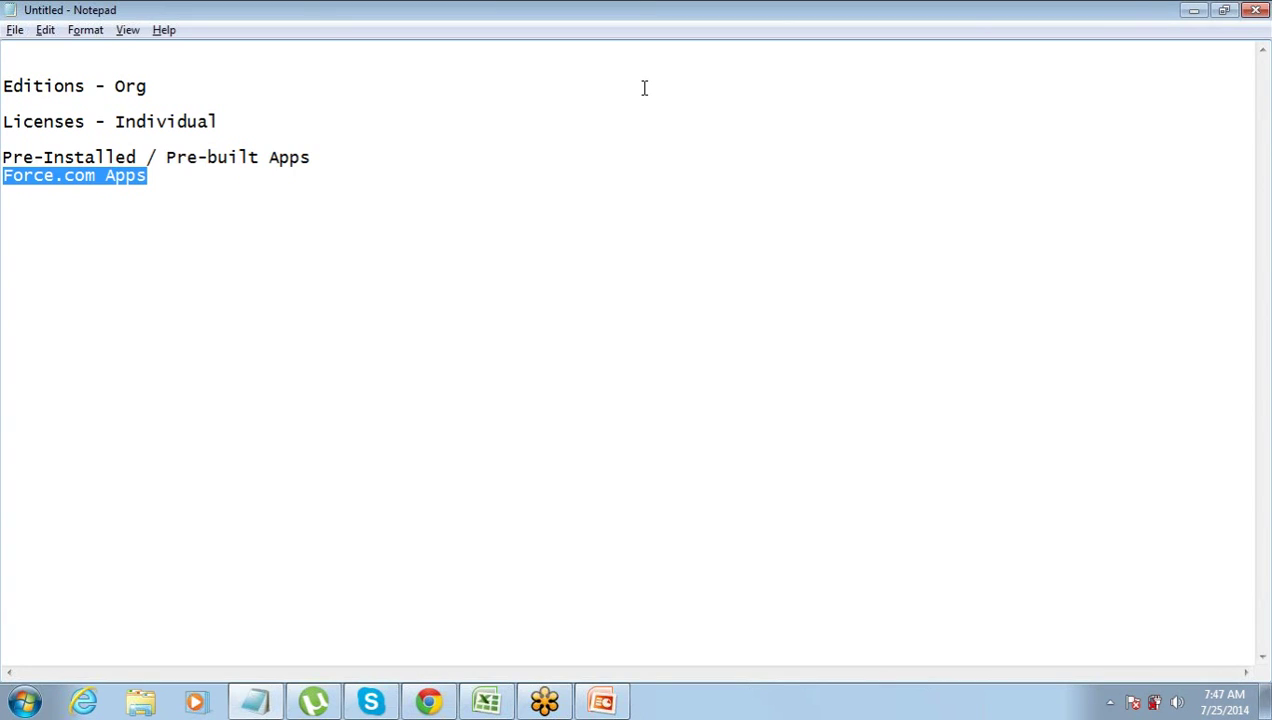
{"action": "key", "text": "Up"}
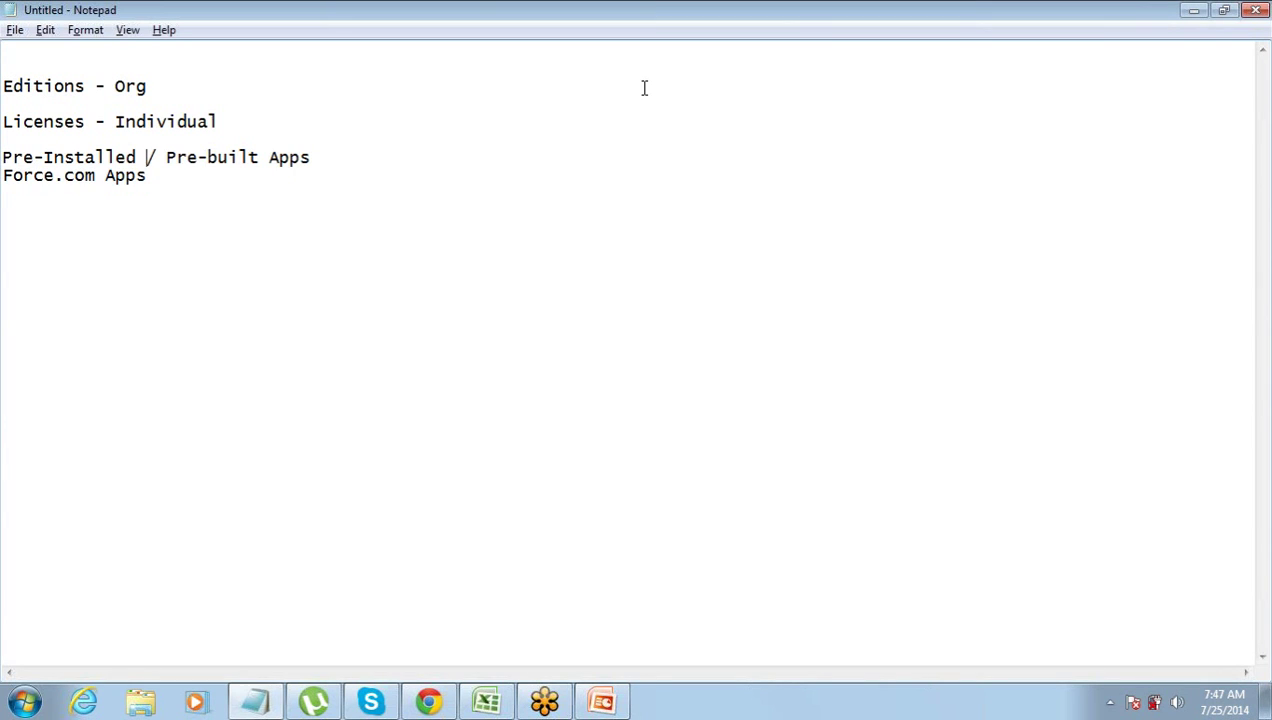
{"action": "key", "text": "Down"}
{"action": "key", "text": "Return"}
{"action": "key", "text": "Return"}
Type 'Edition EE - $125 / Month / user (Standard Apps)', correcting the 'APps' typo.
{"action": "type", "text": "Edition EE -"}
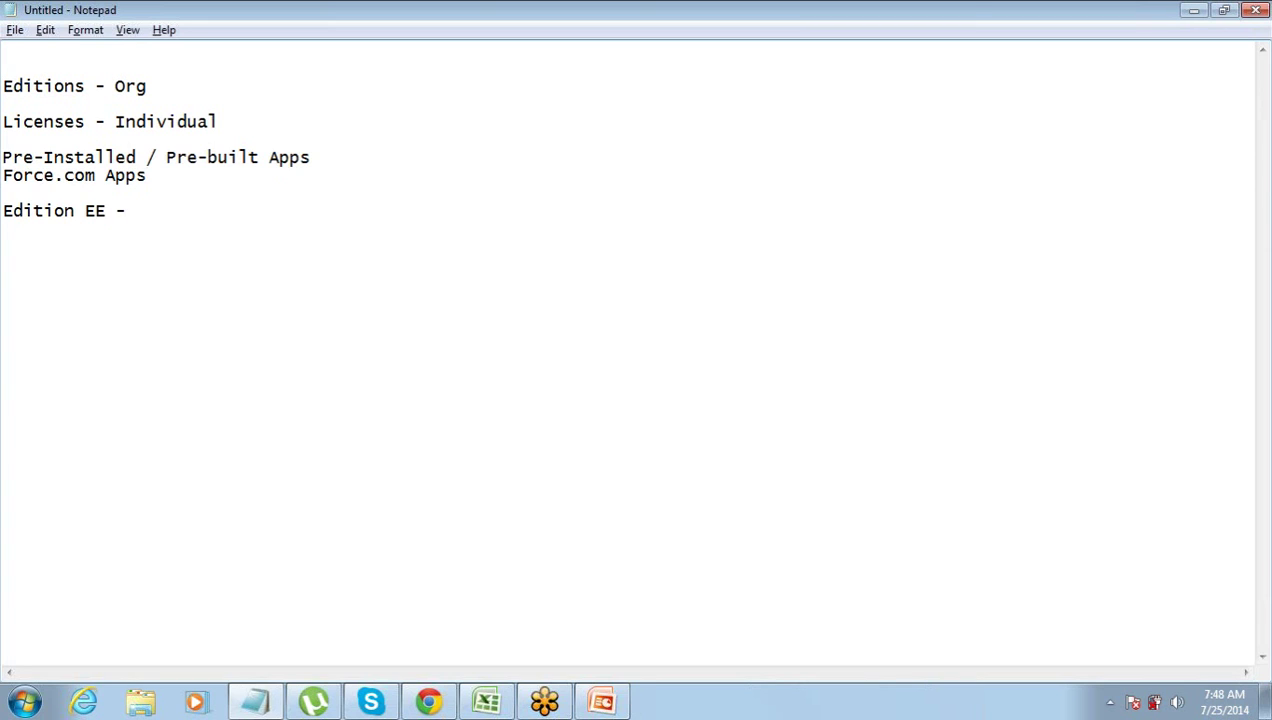
{"action": "left_click_drag", "start_coordinate": [23, 158], "coordinate": [1, 157]}
{"action": "left_click", "coordinate": [146, 211]}
{"action": "type", "text": "$125 / Month / user"}
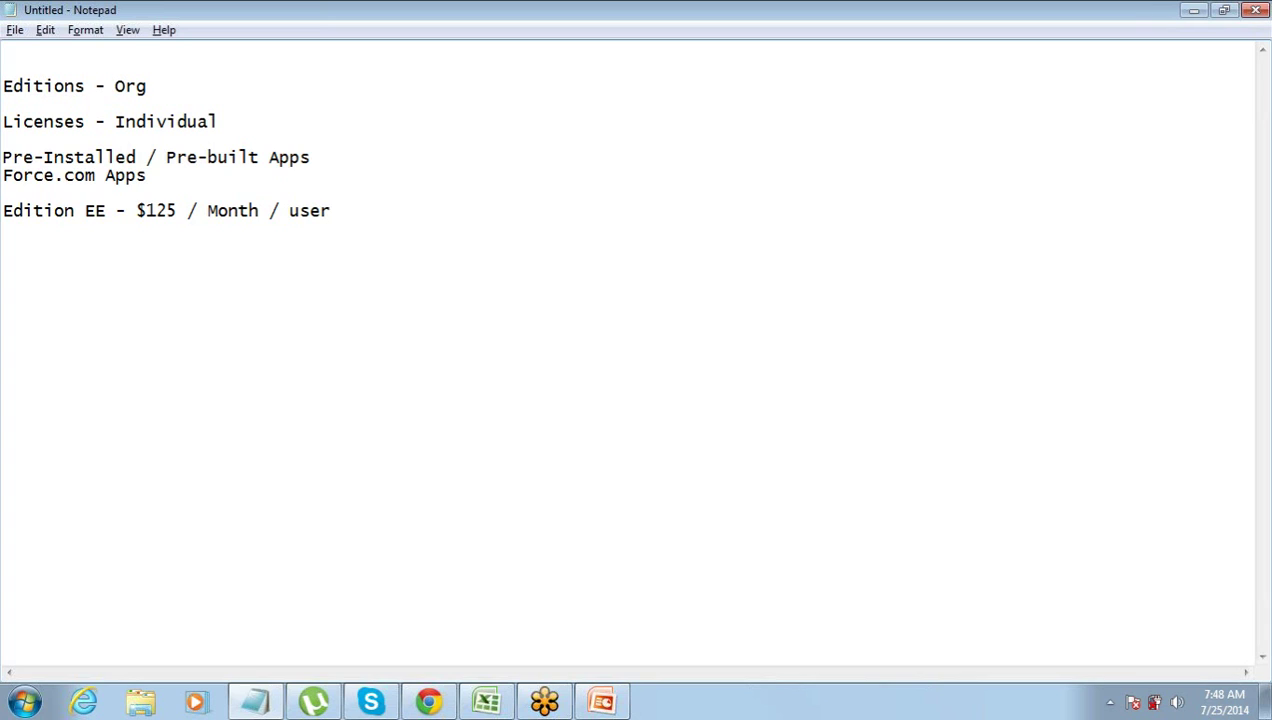
{"action": "type", "text": "()"}
{"action": "key", "text": "Left"}
{"action": "type", "text": "Standard APps"}
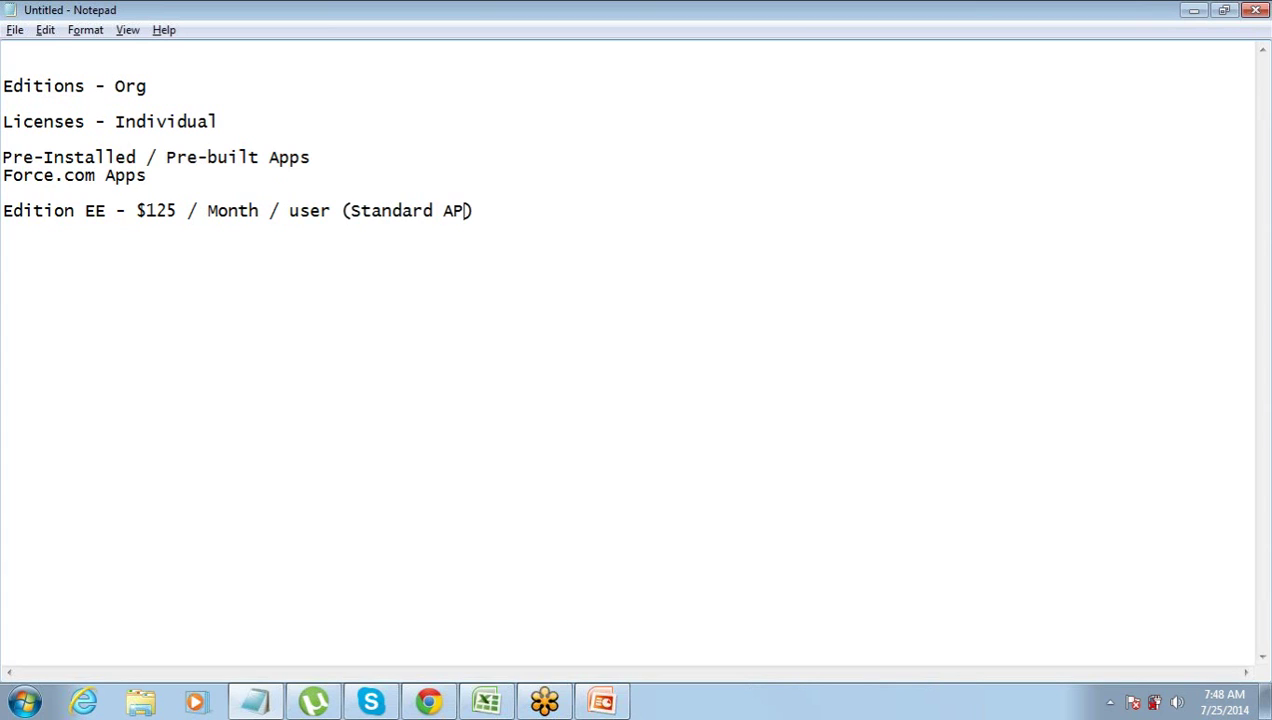
{"action": "key", "text": "Left"}
{"action": "key", "text": "Left"}
{"action": "key", "text": "Left"}
{"action": "key", "text": "BackSpace"}
{"action": "type", "text": "p"}
{"action": "key", "text": "End"}
Highlight the Standard Apps and Force.com Apps notes, then start a new line below Edition EE.
{"action": "key", "text": "Left"}
{"action": "key", "text": "ctrl+shift+Left"}
{"action": "key", "text": "ctrl+shift+Left"}
{"action": "key", "text": "Up"}
{"action": "key", "text": "Up"}
{"action": "key", "text": "ctrl+shift+Right"}
{"action": "key", "text": "ctrl+shift+Right"}
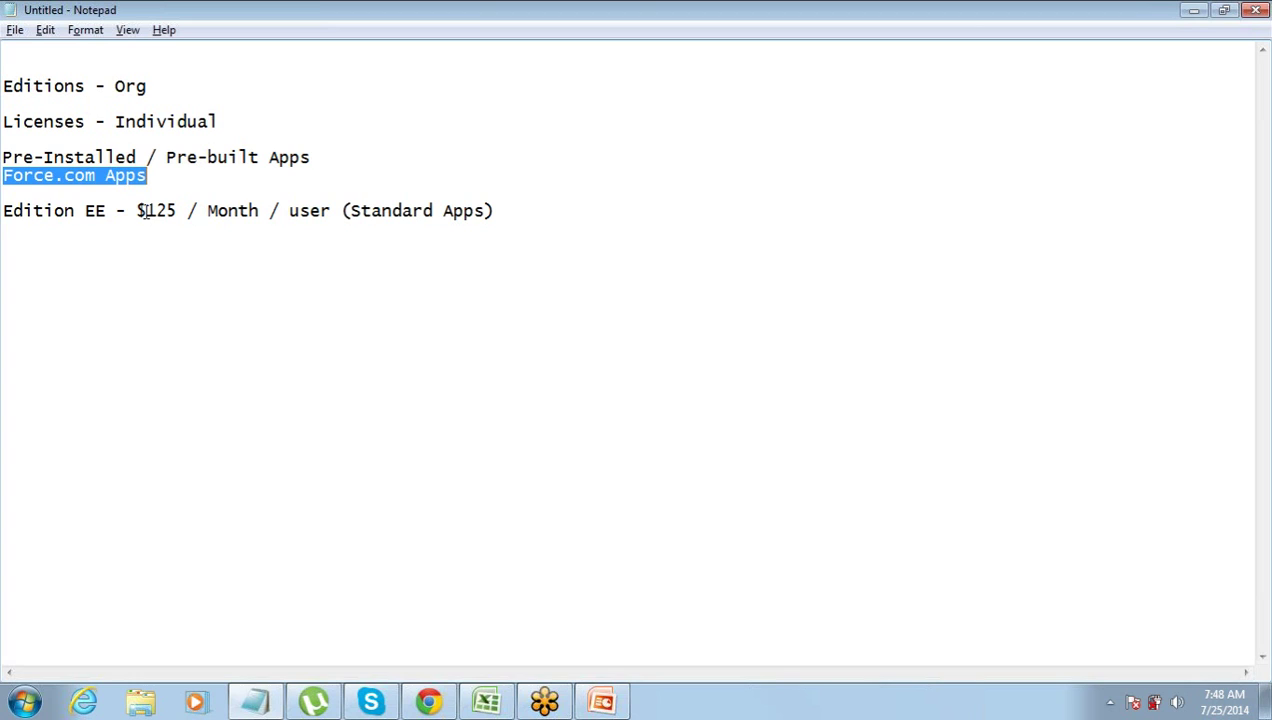
{"action": "key", "text": "Down"}
{"action": "key", "text": "Down"}
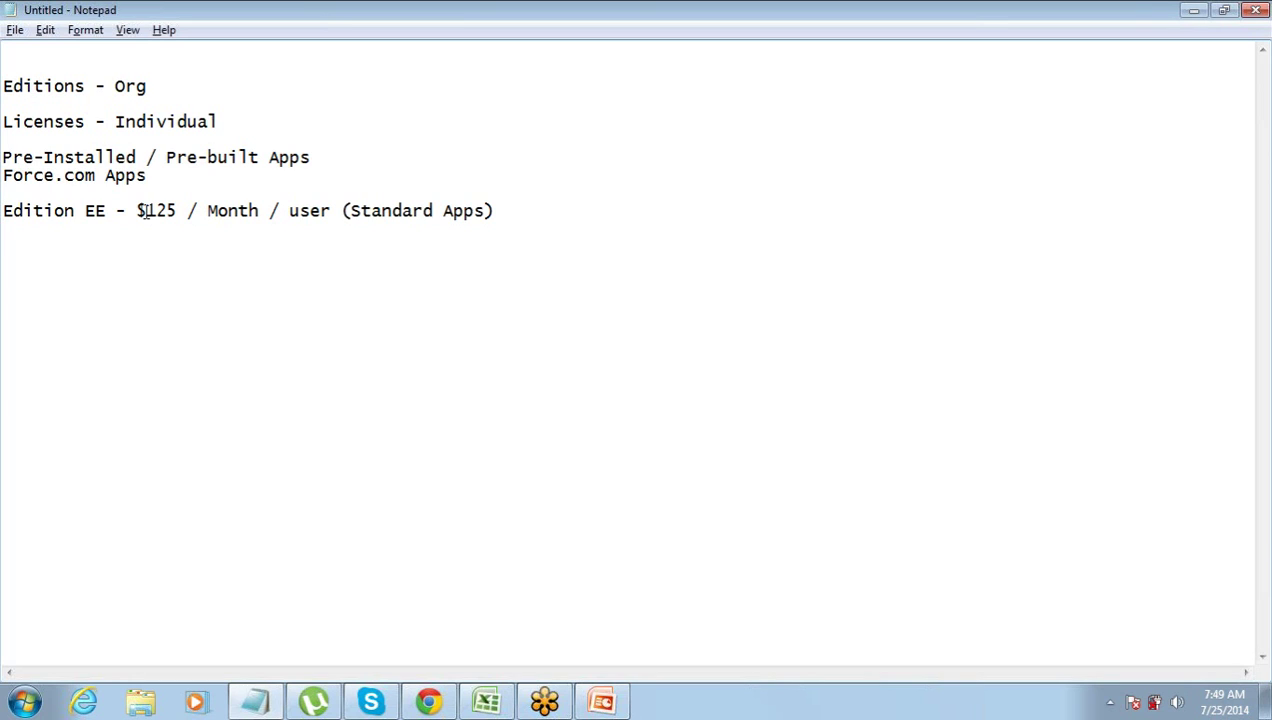
{"action": "key", "text": "Return"}
Type '$25/user/month (Force.com Apps)' on the new line.
{"action": "type", "text": "()"}
{"action": "key", "text": "Left"}
{"action": "type", "text": "Force."}
{"action": "type", "text": "com Apps"}
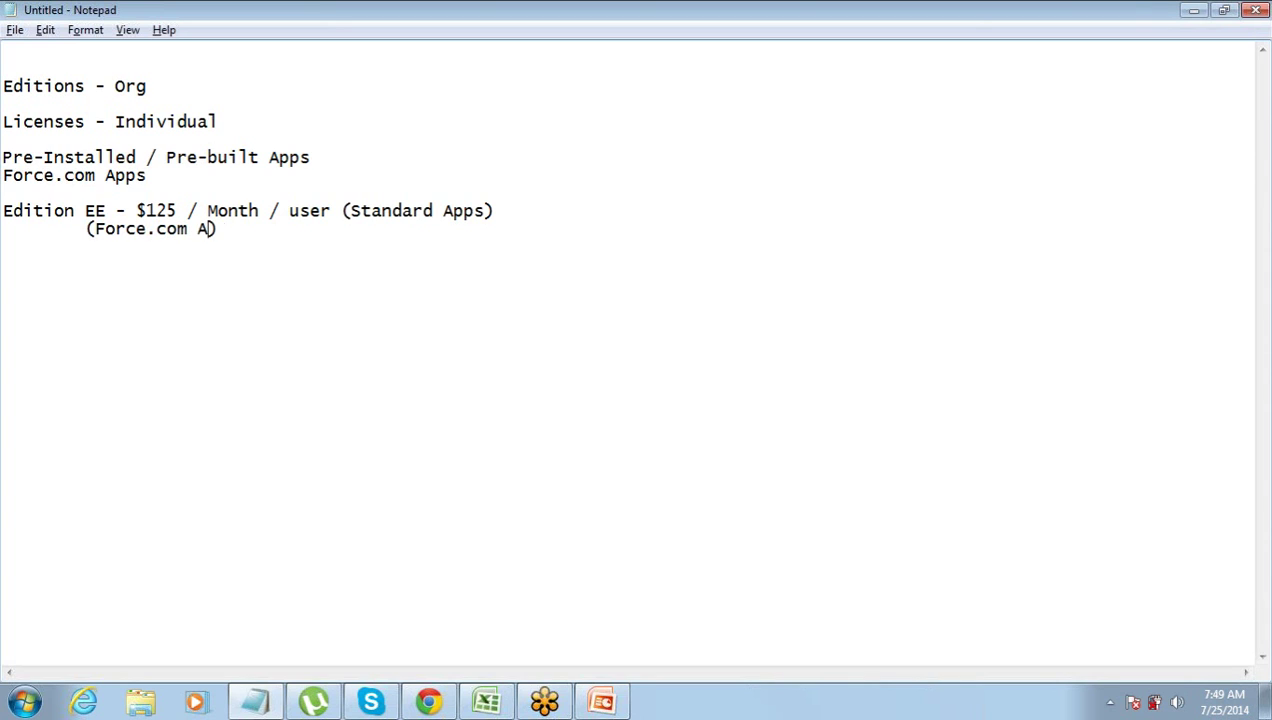
{"action": "key", "text": "ctrl+Left"}
{"action": "key", "text": "ctrl+Left"}
{"action": "type", "text": "$25"}
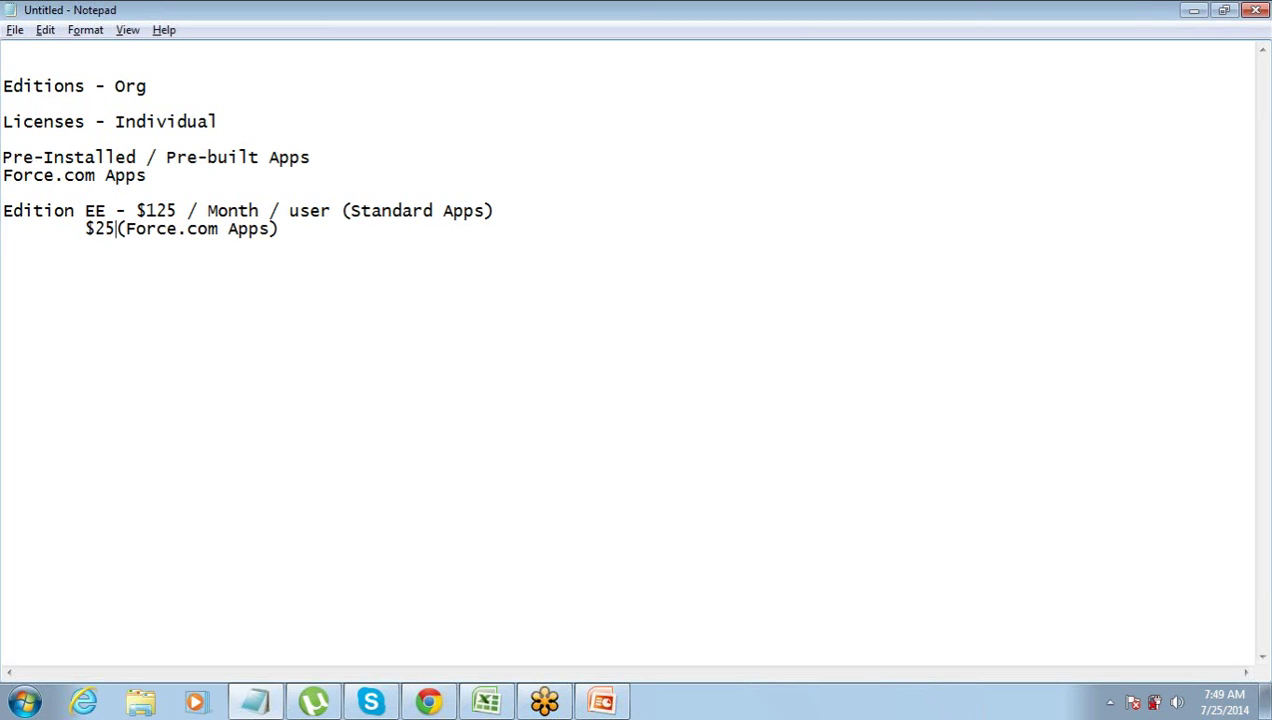
{"action": "type", "text": "/user/"}
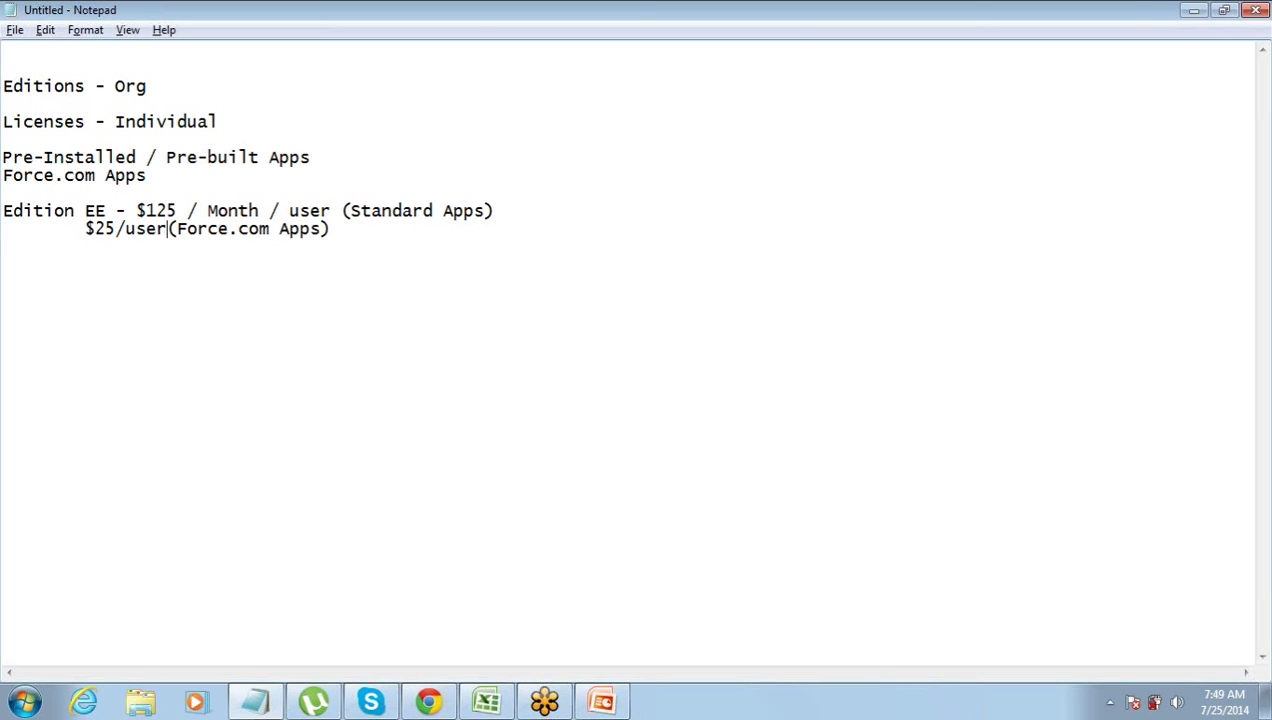
{"action": "type", "text": "month"}
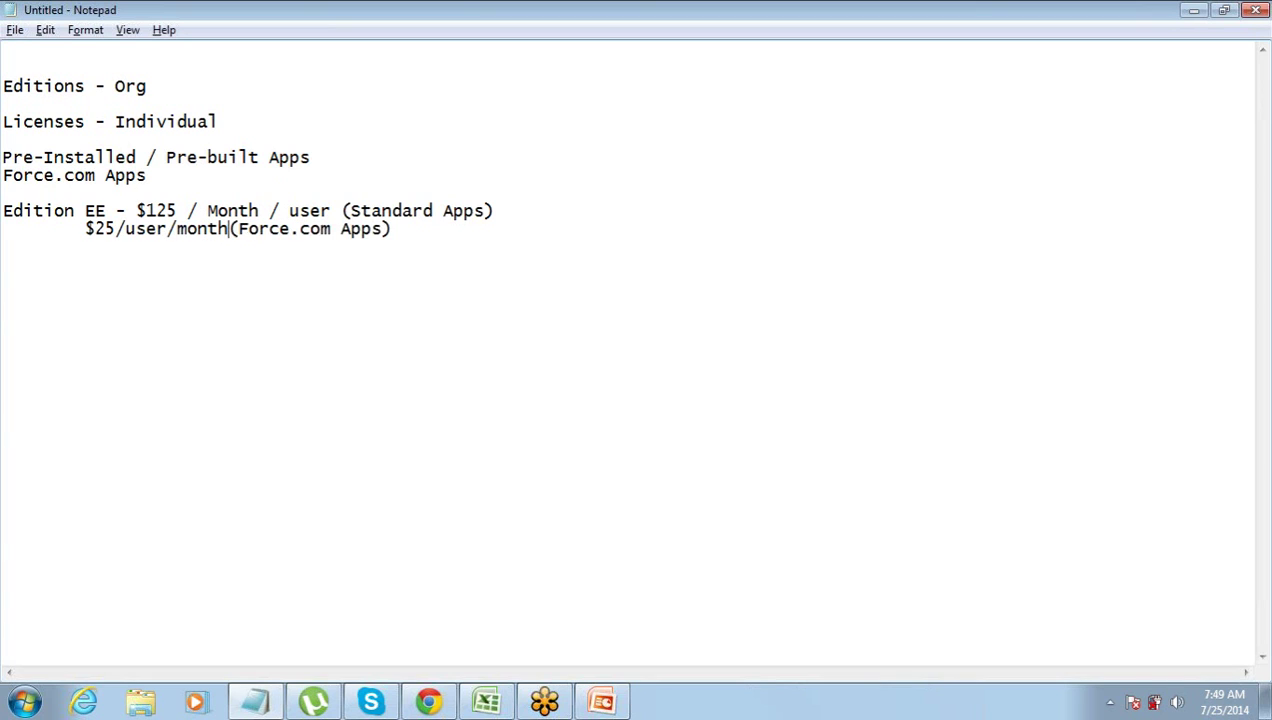
Indent the $25 and $125 prices with tabs so they align in one column.
{"action": "key", "text": "ctrl+Left"}
{"action": "key", "text": "ctrl+Left"}
{"action": "key", "text": "Down"}
{"action": "key", "text": "ctrl+Left"}
{"action": "key", "text": "ctrl+Left"}
{"action": "key", "text": "Left"}
{"action": "key", "text": "Left"}
{"action": "key", "text": "Right"}
{"action": "key", "text": "Right"}
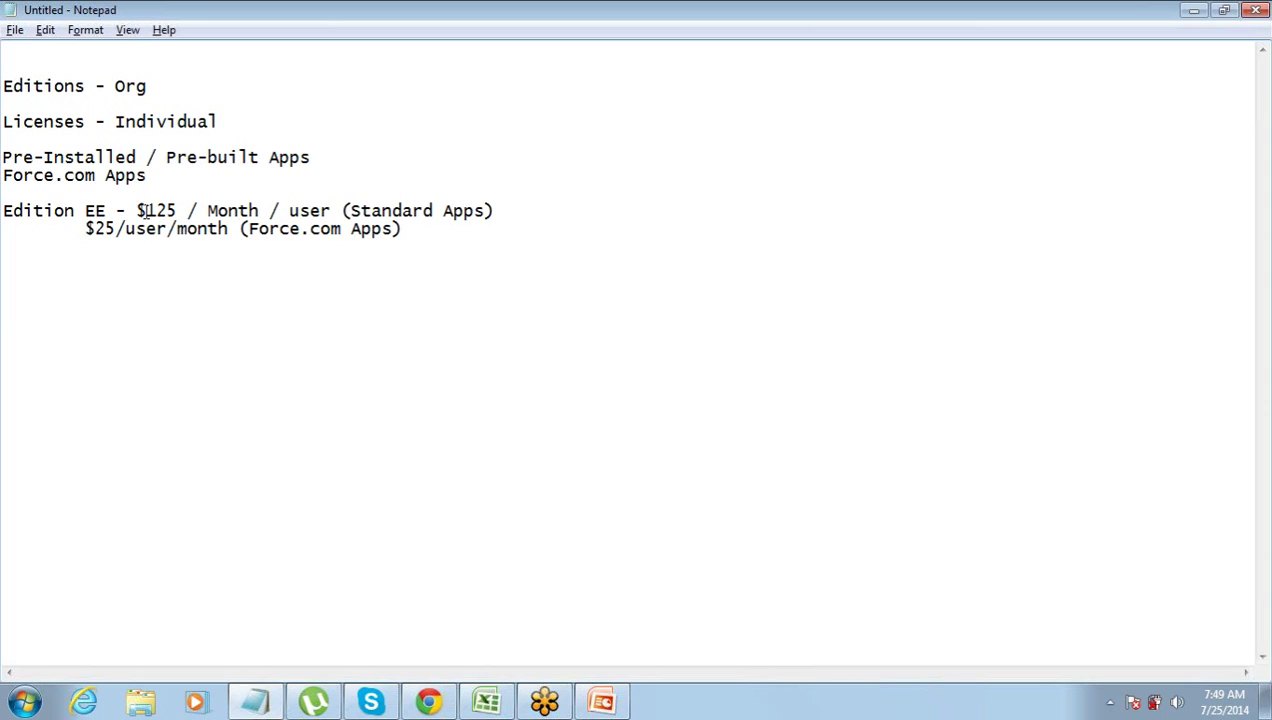
{"action": "key", "text": "Tab"}
{"action": "key", "text": "Left"}
{"action": "key", "text": "Left"}
{"action": "key", "text": "Tab"}
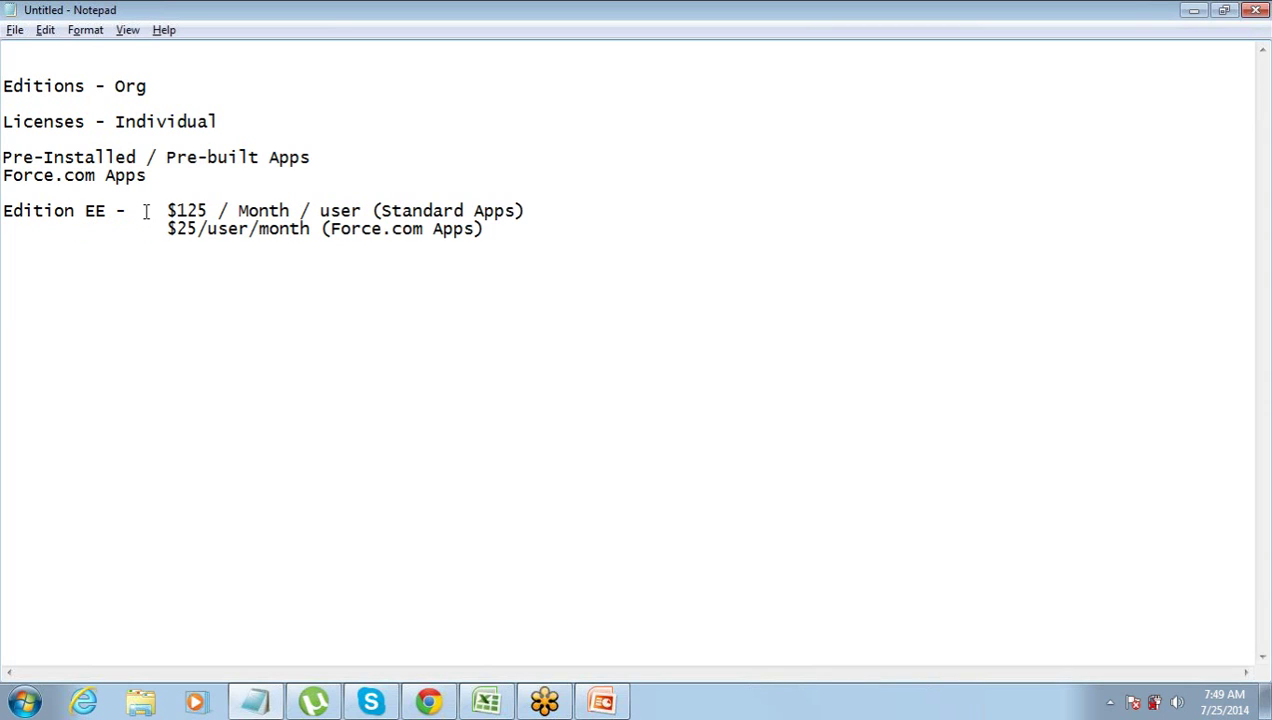
Highlight the $125 and $25/user/month pricing text to point them out, then deselect.
{"action": "key", "text": "shift+Down"}
{"action": "key", "text": "shift+Left"}
{"action": "key", "text": "Right"}
{"action": "key", "text": "ctrl+shift+Right"}
{"action": "key", "text": "ctrl+shift+Right"}
{"action": "key", "text": "ctrl+shift+Right"}
{"action": "key", "text": "ctrl+shift+Right"}
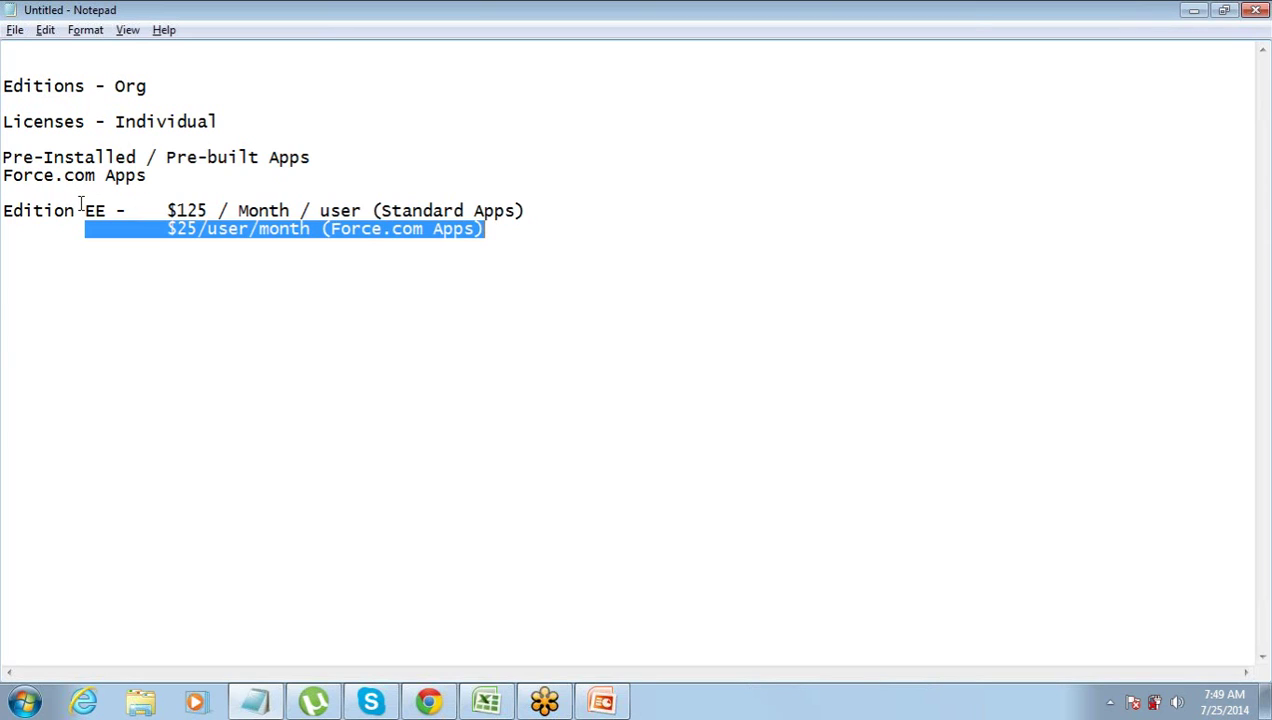
{"action": "left_click", "coordinate": [157, 228]}
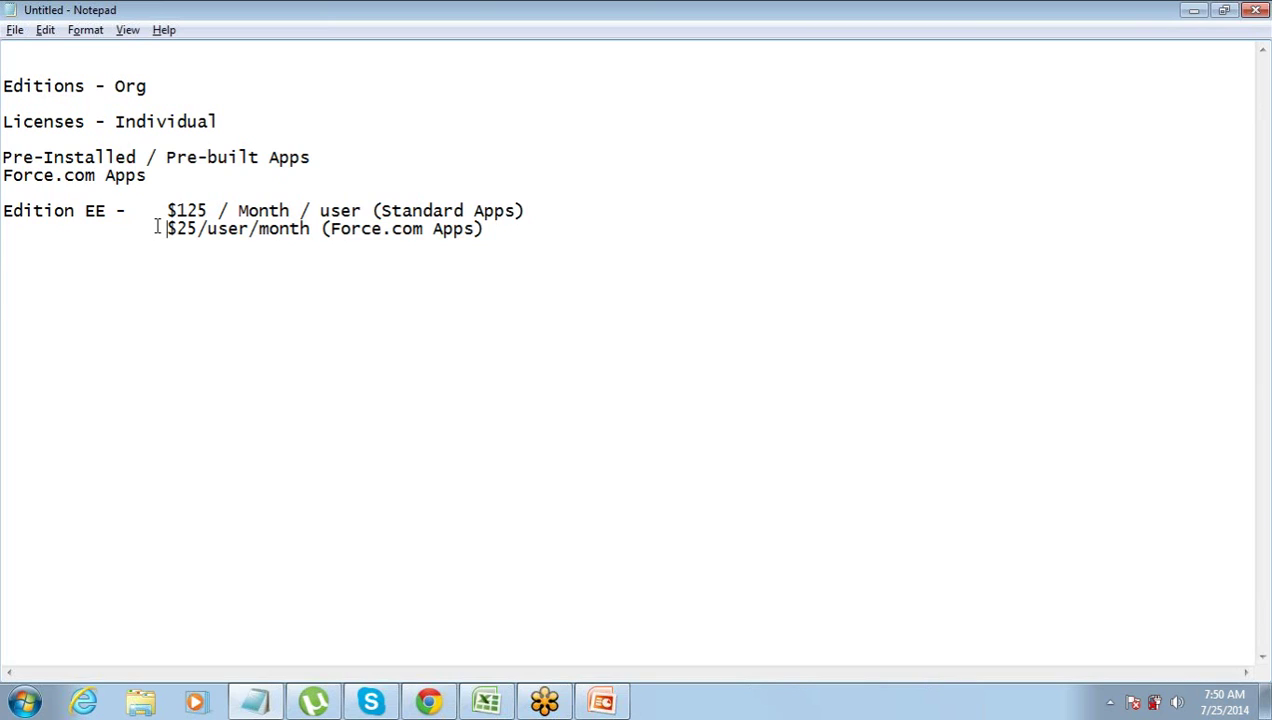
Add a new line below the $25/user/month pricing line for the next note.
{"action": "key", "text": "End"}
{"action": "key", "text": "Return"}
{"action": "key", "text": "Return"}
Type '100 Users - EE', '80 - Full CRM' and '20 - PLatform' lines, undoing an accidental overwrite.
{"action": "type", "text": "1000"}
{"action": "key", "text": "BackSpace"}
{"action": "type", "text": "Users - EE"}
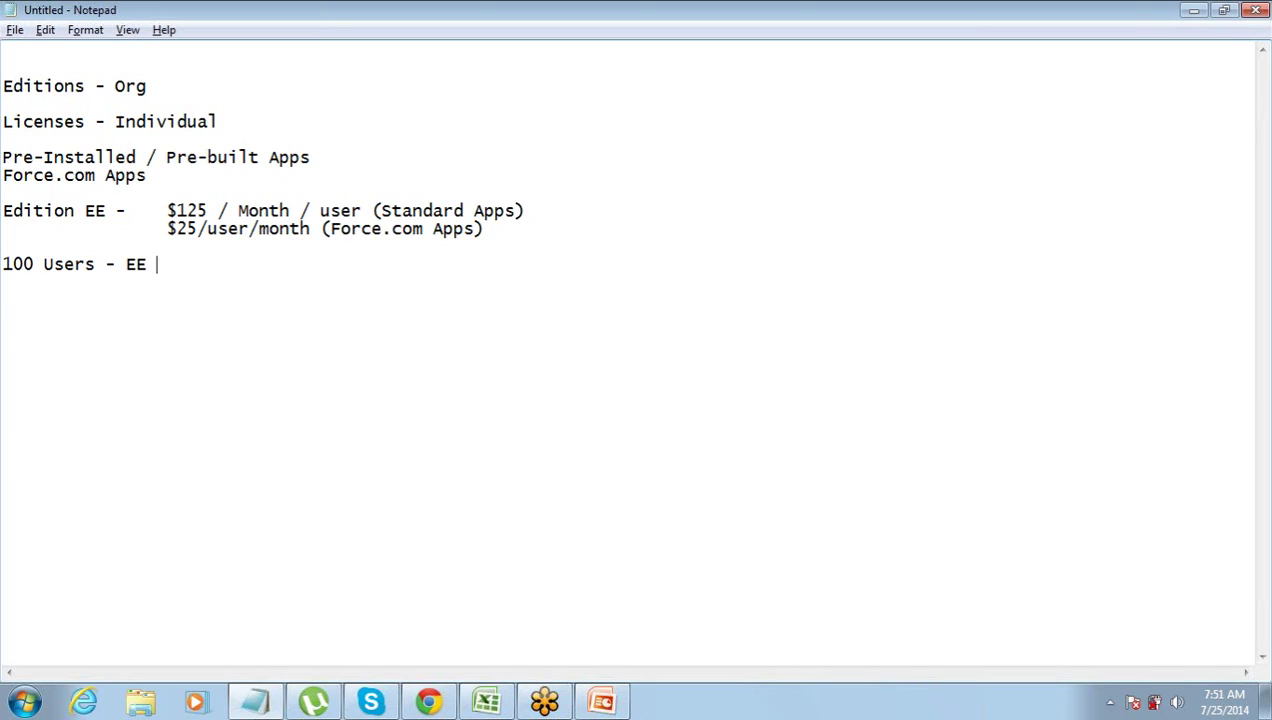
{"action": "key", "text": "Return"}
{"action": "type", "text": "80 - Full C"}
{"action": "left_click", "coordinate": [160, 228], "text": "shift"}
{"action": "type", "text": "M"}
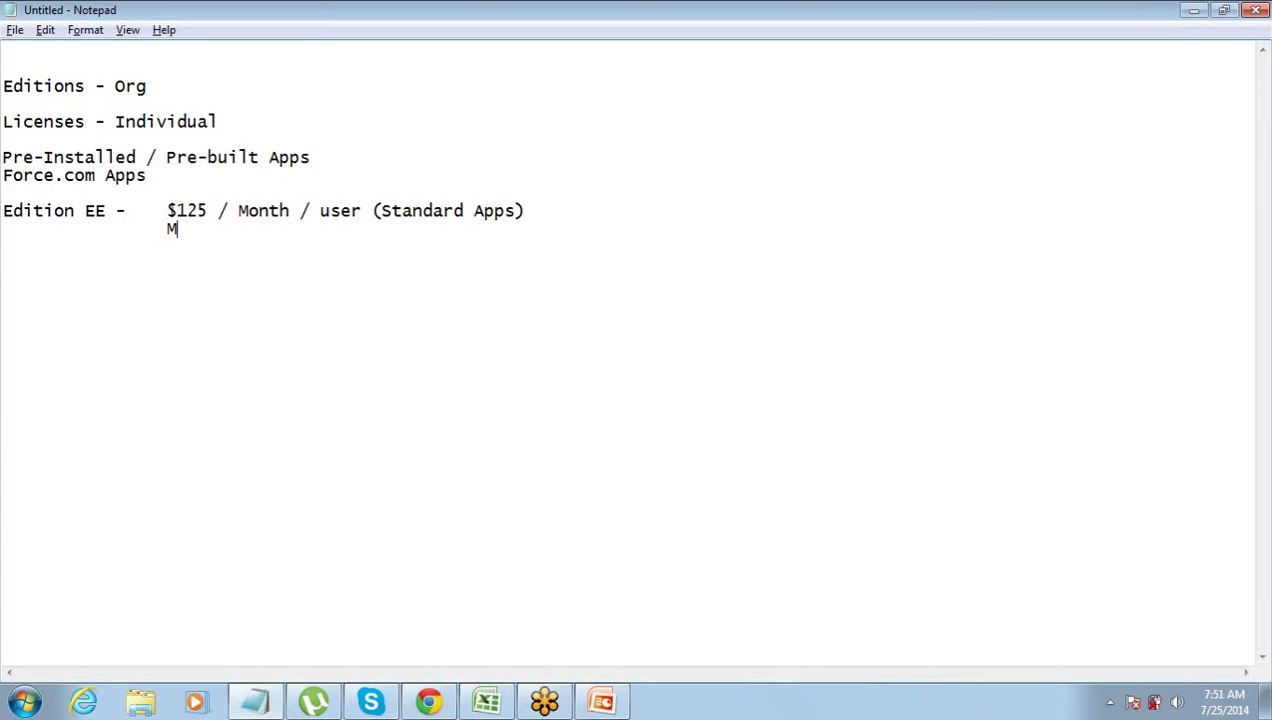
{"action": "key", "text": "ctrl+z"}
{"action": "key", "text": "Right"}
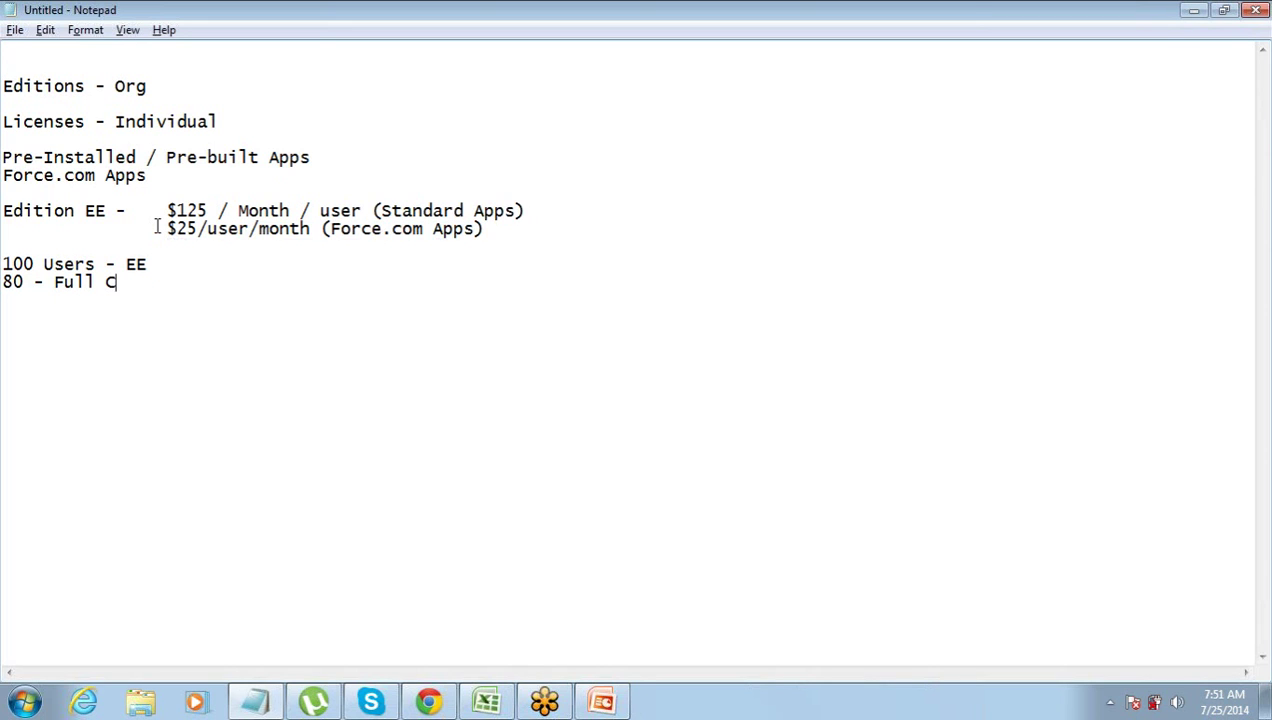
{"action": "type", "text": "RM"}
{"action": "key", "text": "Return"}
{"action": "type", "text": "20 - PLatform"}
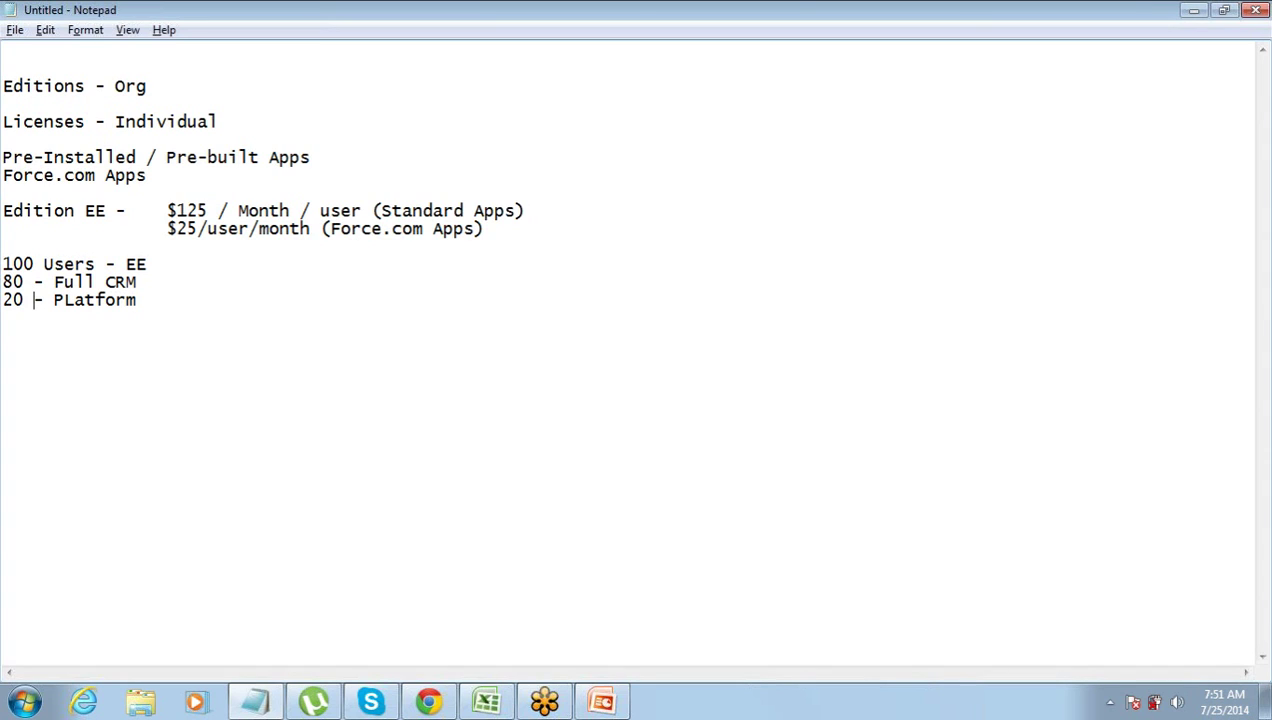
Highlight the 20, the $25/user/month price and the 100 user count to relate them.
{"action": "left_click_drag", "start_coordinate": [24, 300], "coordinate": [2, 300]}
{"action": "double_click", "coordinate": [284, 230]}
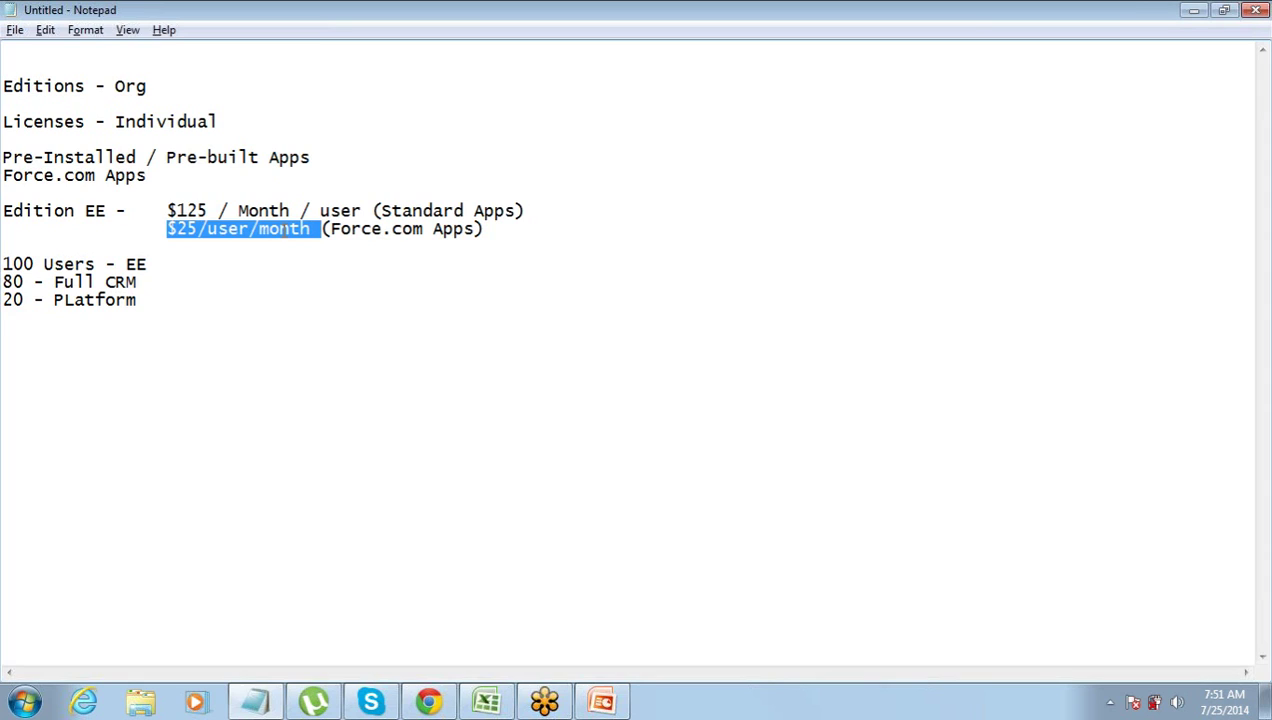
{"action": "key", "text": "Down"}
{"action": "key", "text": "Down"}
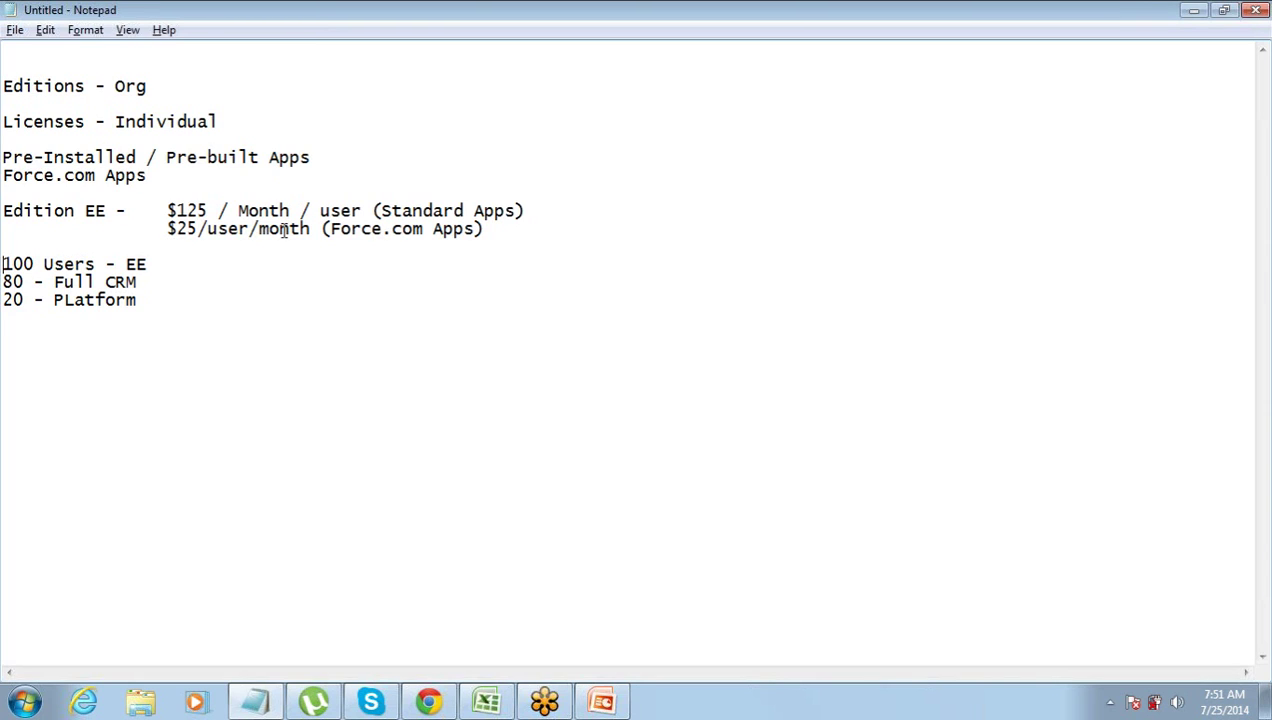
{"action": "key", "text": "ctrl+shift+Right"}
Start a new line below the breakdown reading 'Create One License'.
{"action": "key", "text": "Down"}
{"action": "key", "text": "Down"}
{"action": "key", "text": "End"}
{"action": "key", "text": "Return"}
{"action": "key", "text": "Return"}
{"action": "type", "text": "Create ON"}
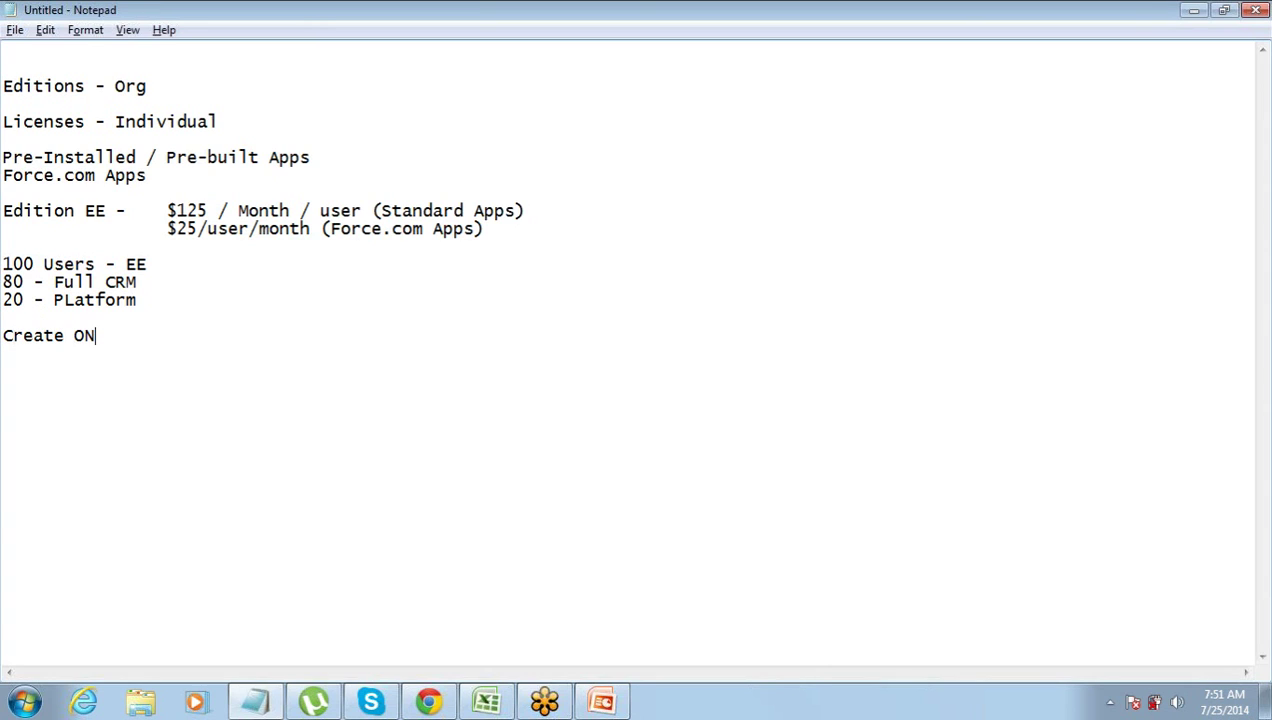
{"action": "key", "text": "BackSpace"}
{"action": "key", "text": "BackSpace"}
{"action": "type", "text": "ne License"}
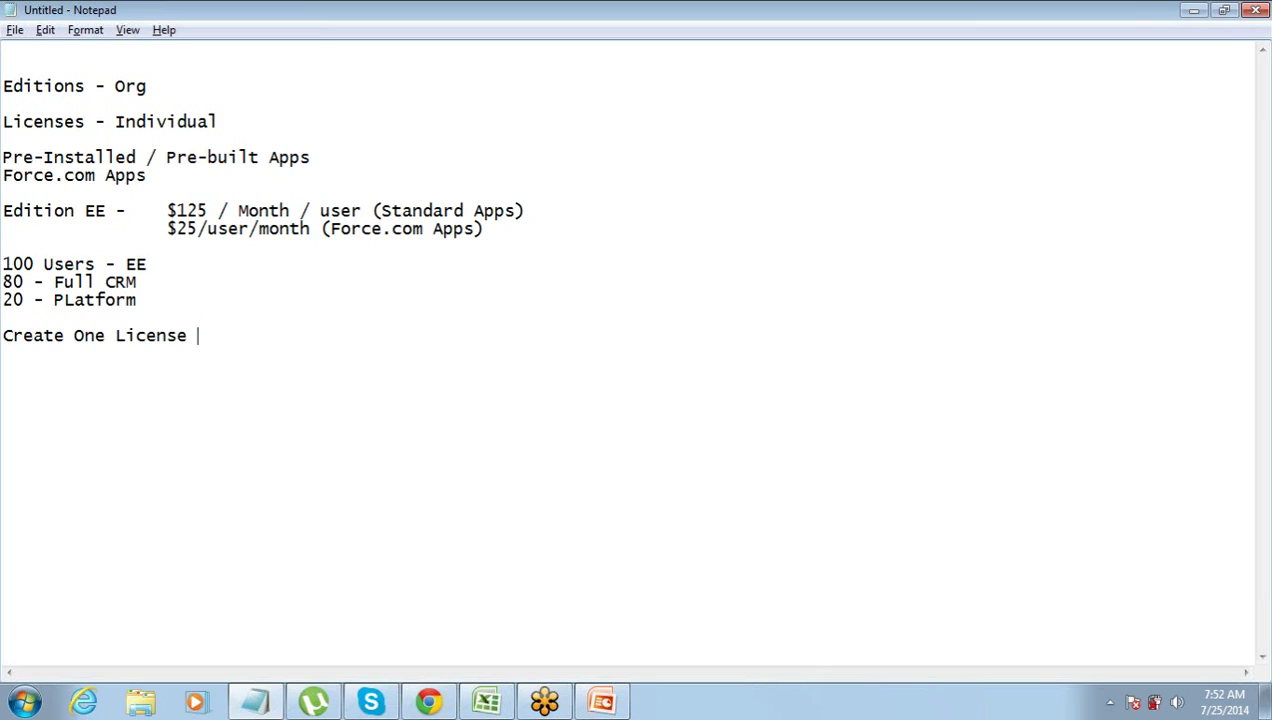
Add '(By Default it is Sytem Administrator)' and begin a new line with the user's name.
{"action": "type", "text": "()"}
{"action": "key", "text": "Left"}
{"action": "type", "text": "By Default "}
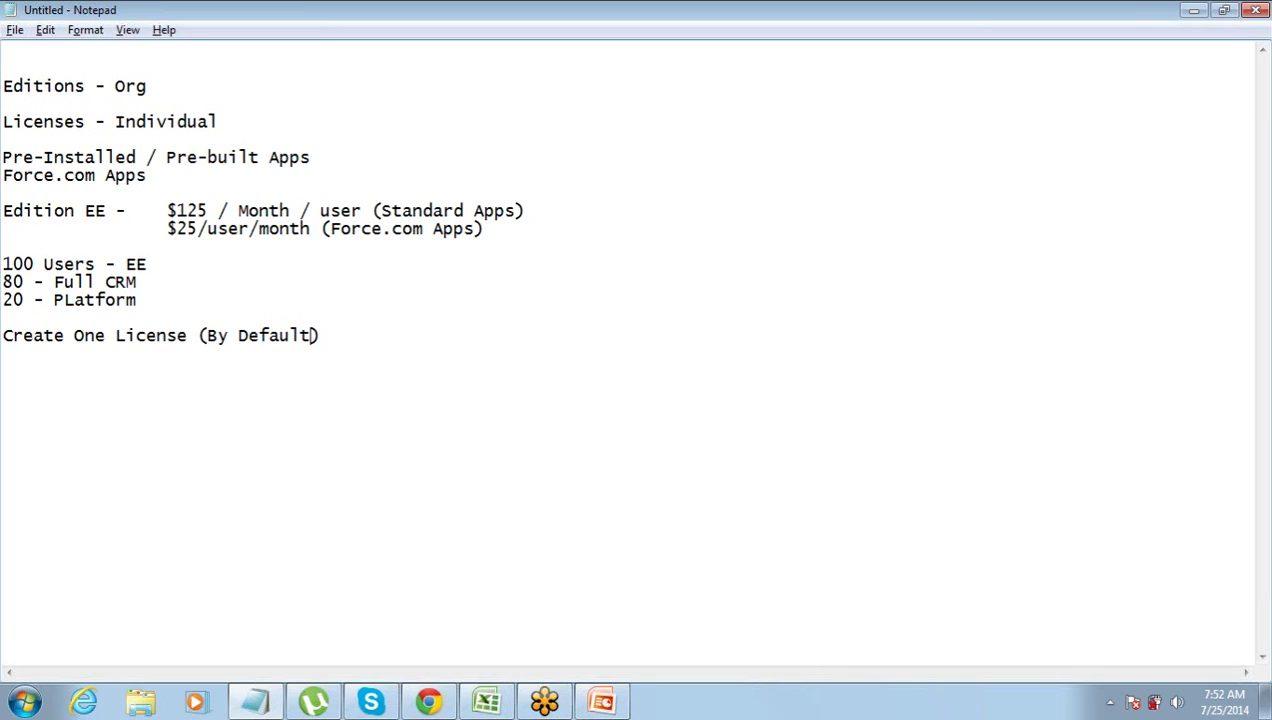
{"action": "type", "text": "it is Syt"}
{"action": "type", "text": "em A"}
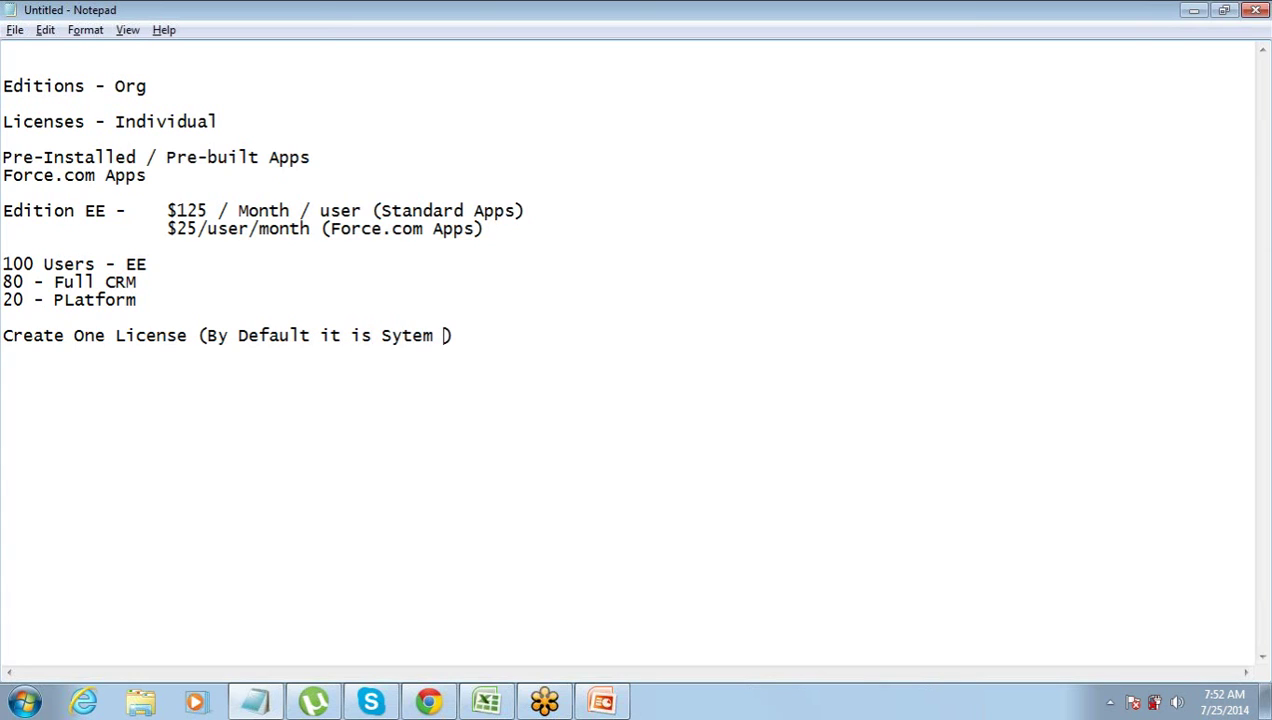
{"action": "type", "text": "dministrator"}
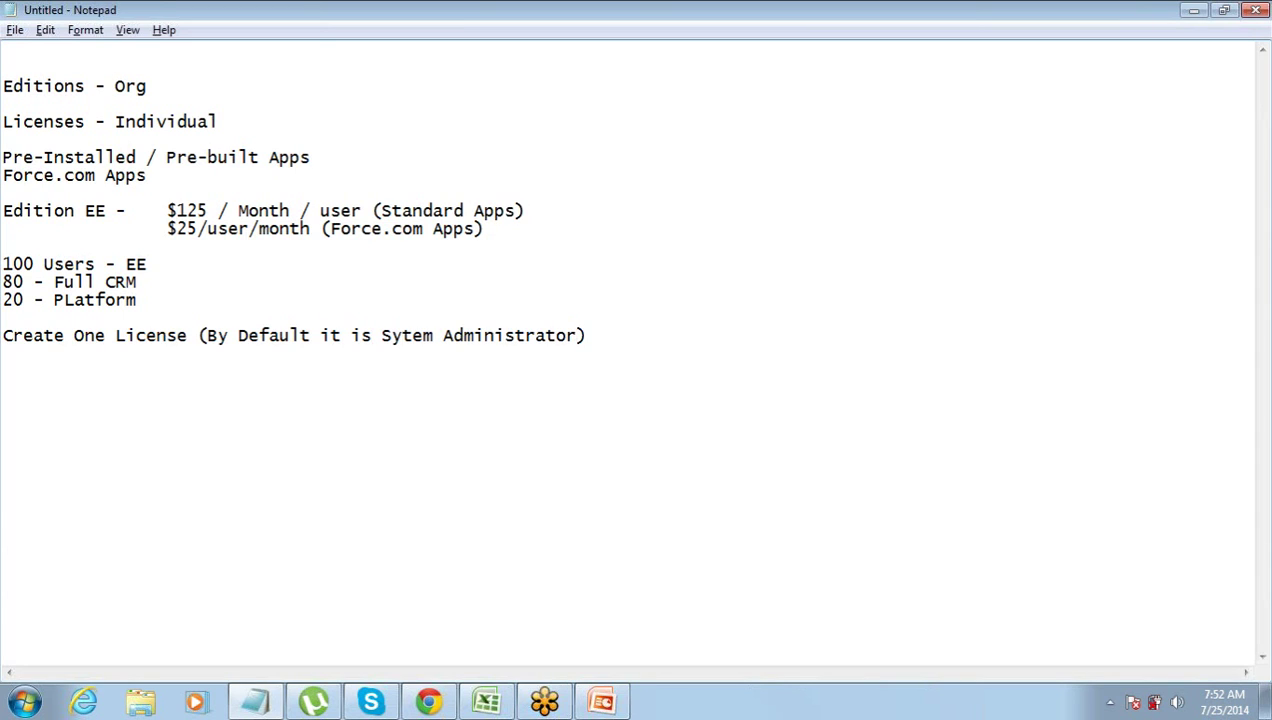
{"action": "key", "text": "End"}
{"action": "key", "text": "Return"}
{"action": "key", "text": "Return"}
{"action": "type", "text": "Santosh"}
Finish the line as the user's name '- System Administrator', highlighting the profile and the name.
{"action": "key", "text": "BackSpace"}
{"action": "type", "text": "-"}
{"action": "type", "text": "System"}
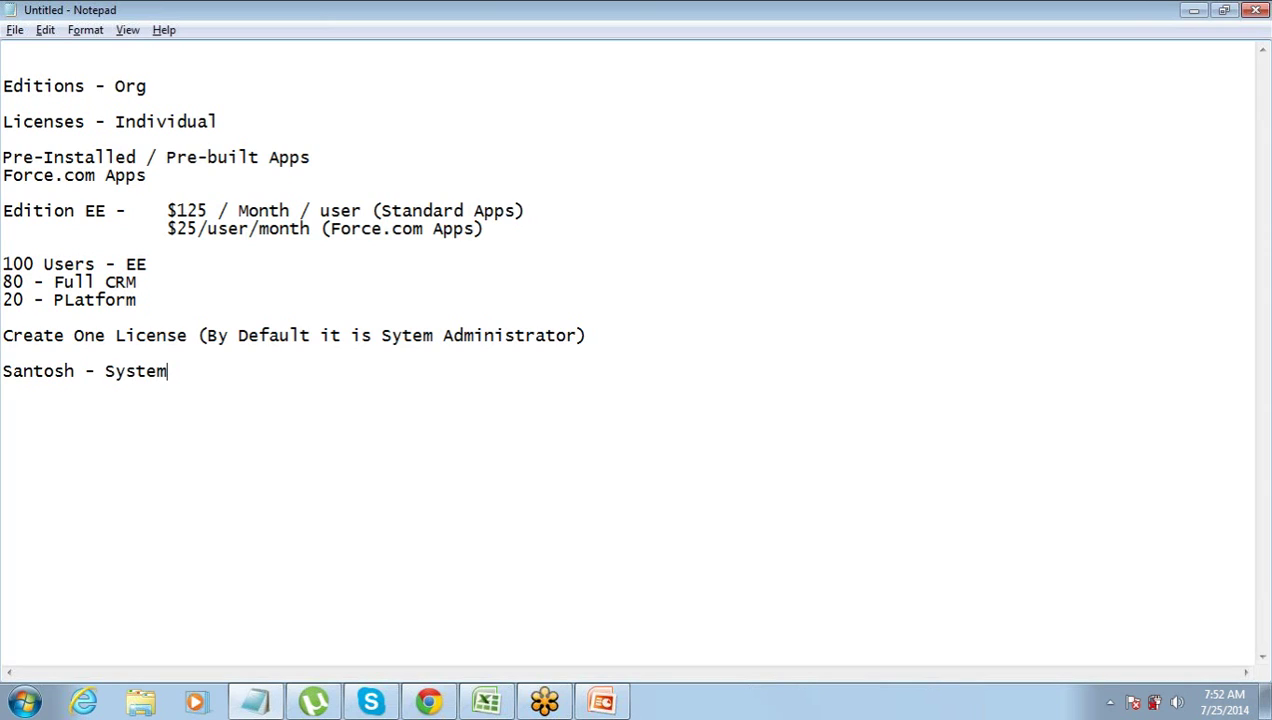
{"action": "type", "text": " Administrat"}
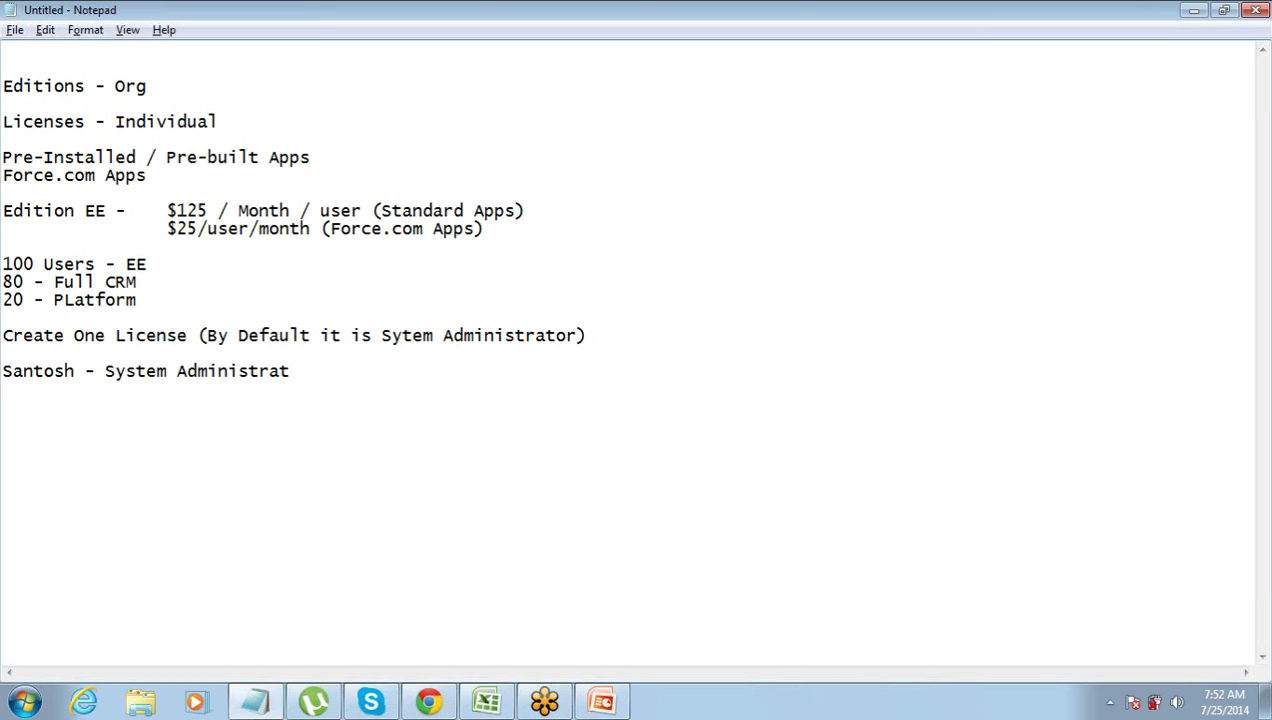
{"action": "type", "text": "or"}
{"action": "key", "text": "ctrl+shift+Left"}
{"action": "key", "text": "ctrl+shift+Left"}
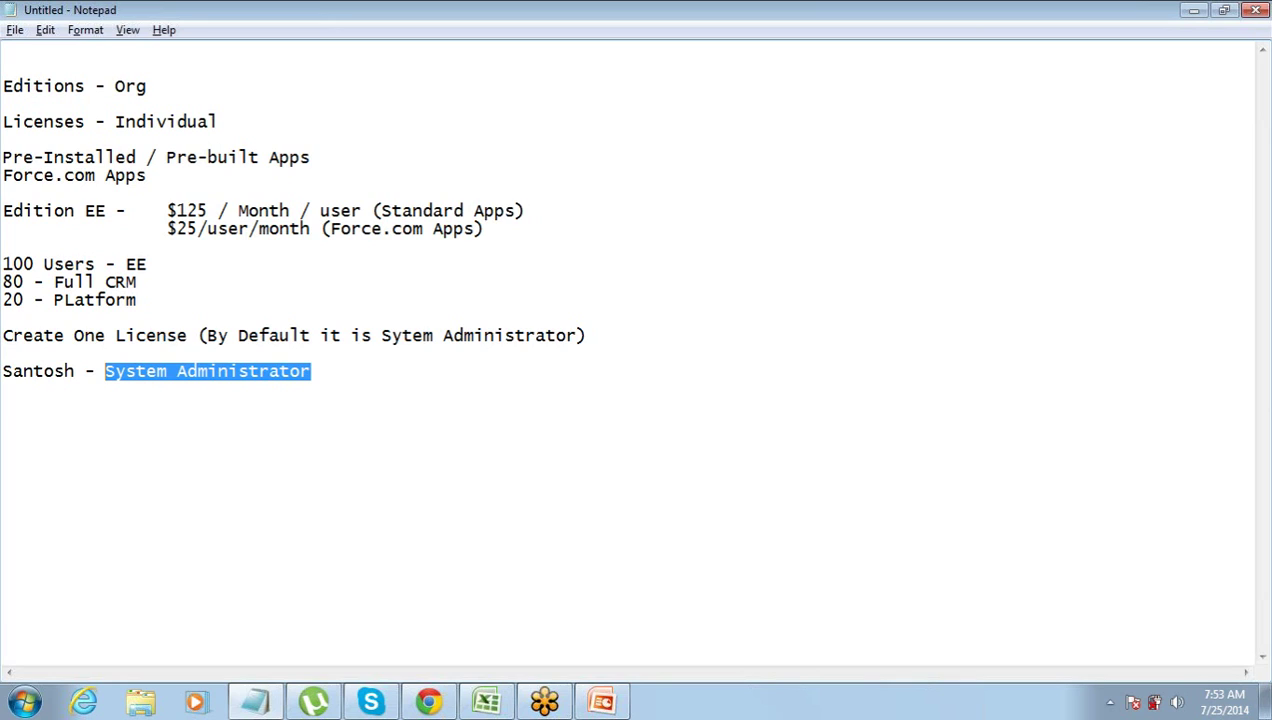
{"action": "left_click", "coordinate": [84, 371]}
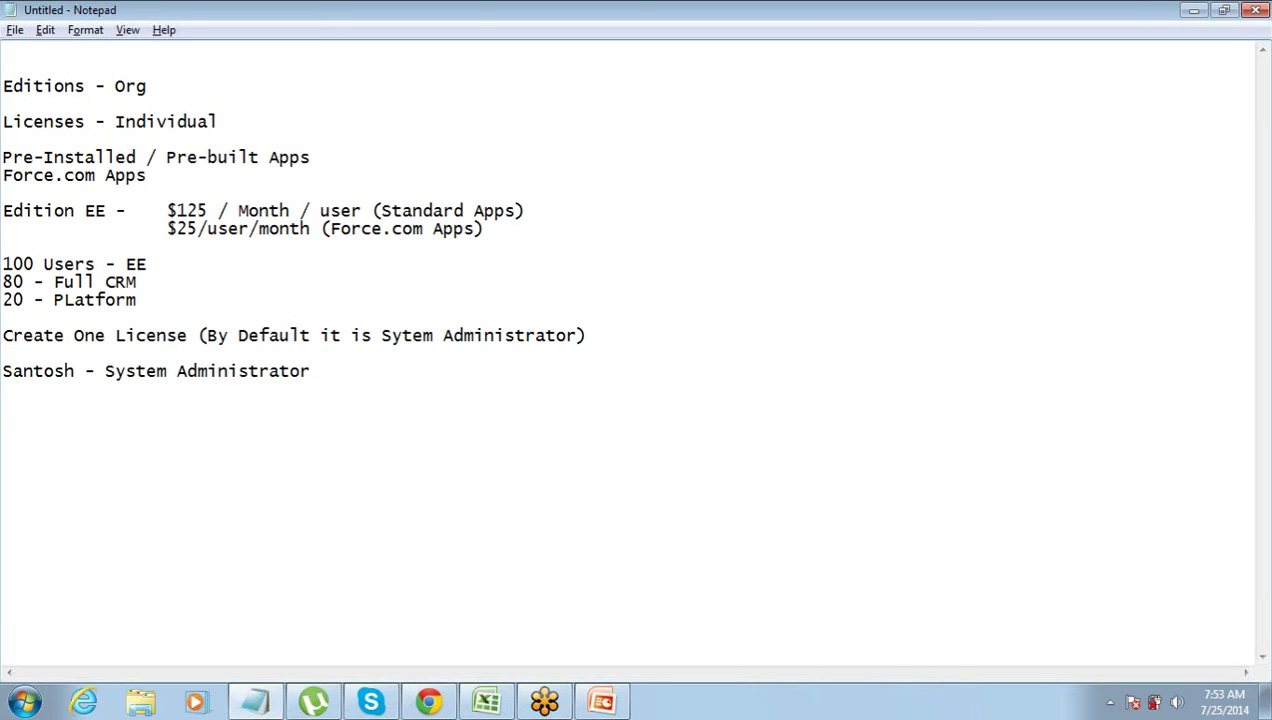
{"action": "key", "text": "ctrl+shift+Left"}
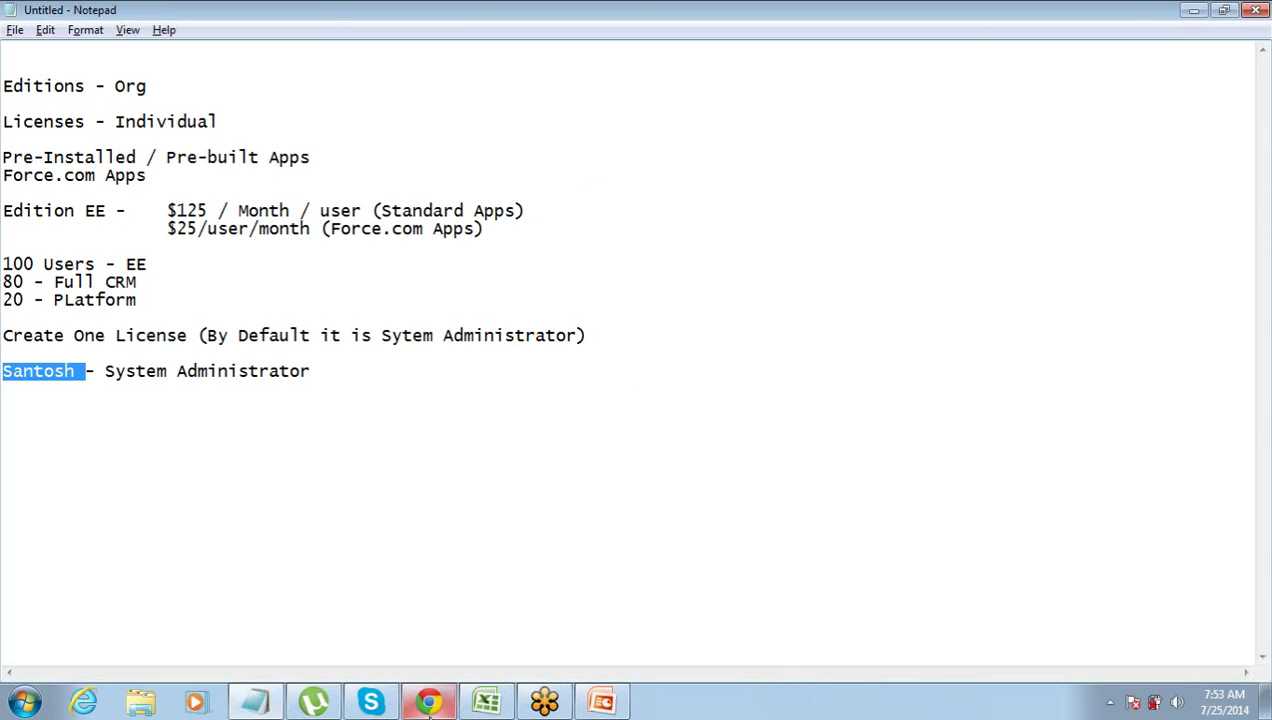
{"action": "left_click", "coordinate": [556, 361]}
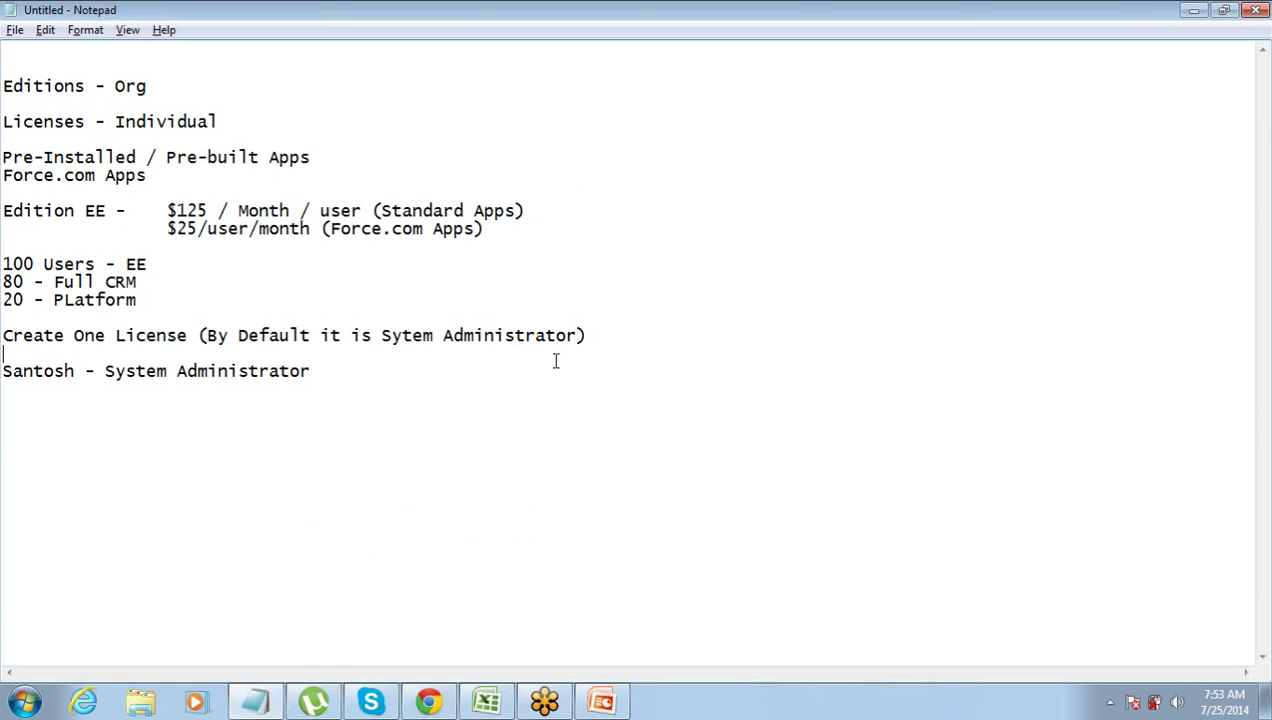
In the Salesforce free-trial welcome, pick Information Technology as the role for the tour.
{"action": "left_click", "coordinate": [497, 370]}
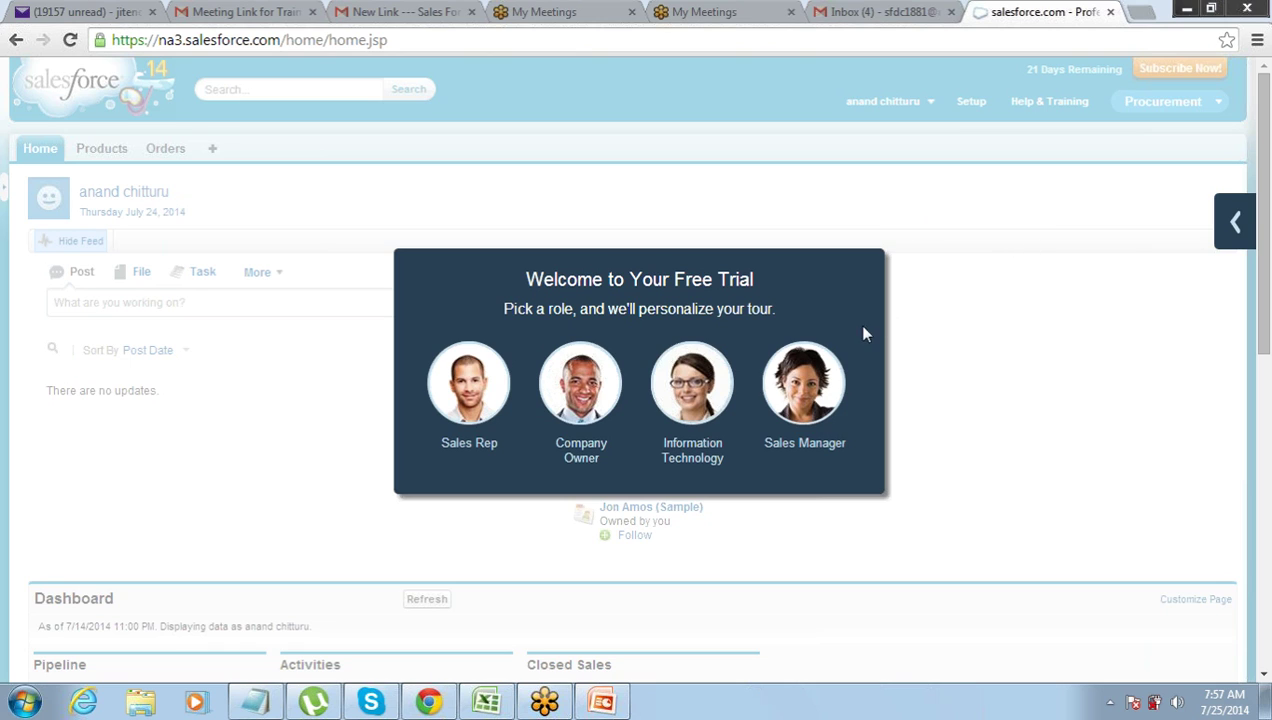
{"action": "left_click", "coordinate": [704, 396]}
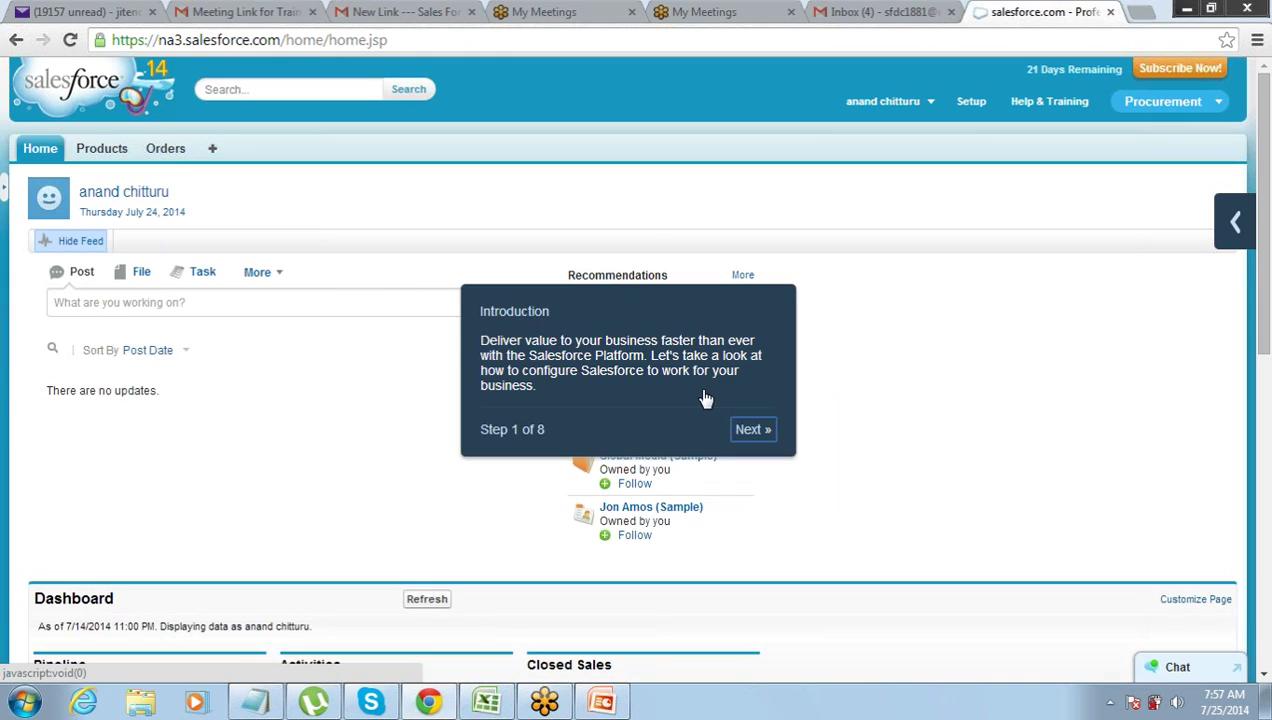
Close the Introduction tour and collapse the Walkthroughs panel to reveal the feed and Dashboard.
{"action": "left_click", "coordinate": [781, 301]}
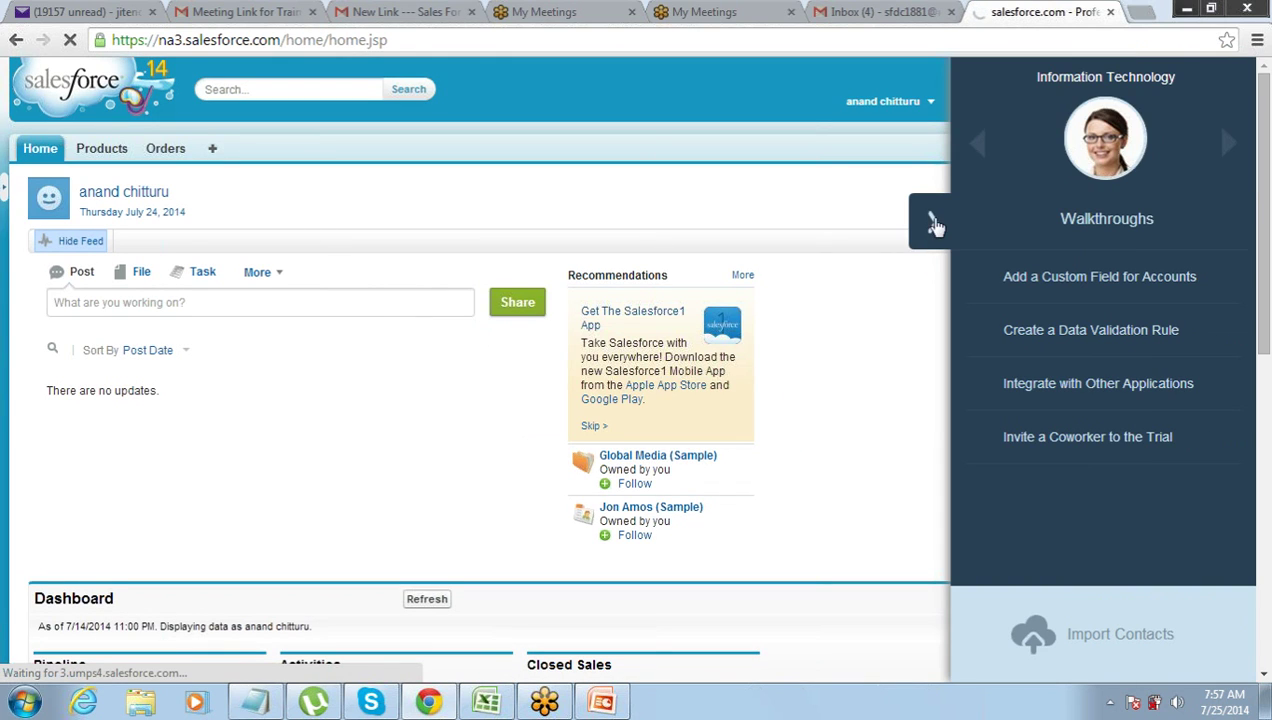
{"action": "left_click", "coordinate": [932, 221]}
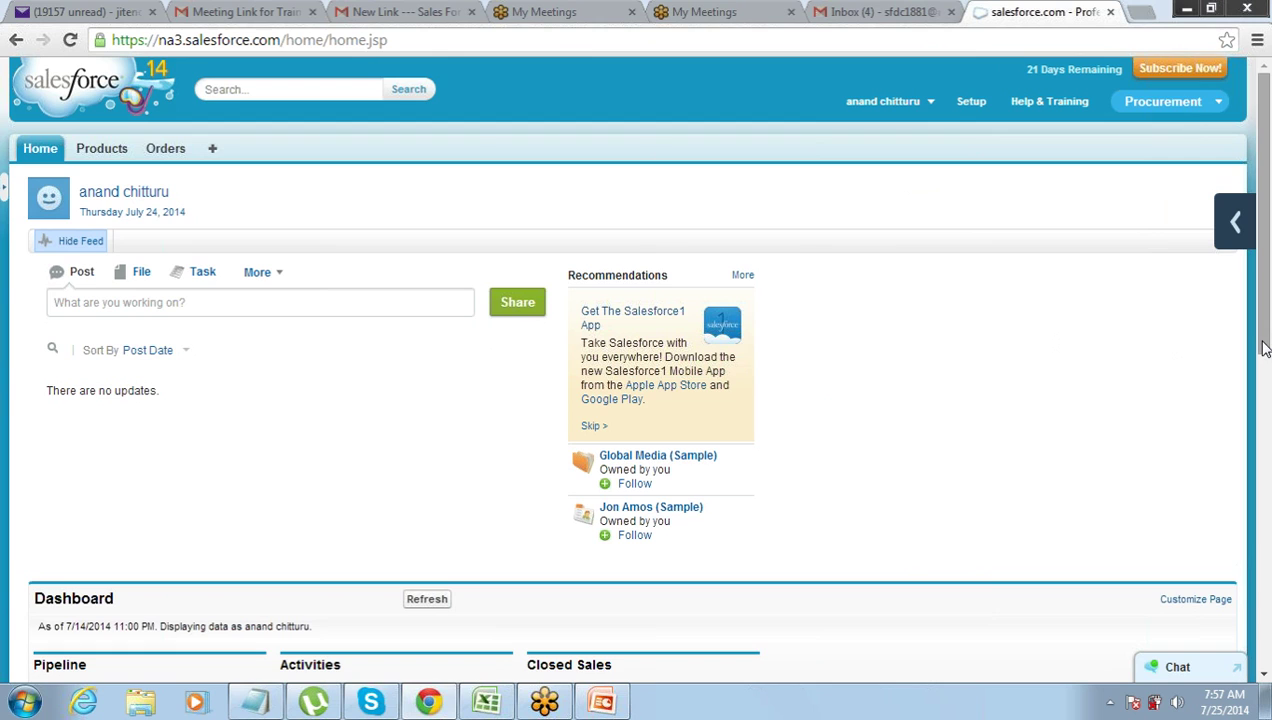
{"action": "scroll", "coordinate": [1264, 388], "scroll_direction": "down", "scroll_amount": 3}
{"action": "scroll", "coordinate": [1266, 360], "scroll_direction": "up", "scroll_amount": 2}
{"action": "scroll", "coordinate": [1268, 350], "scroll_direction": "up", "scroll_amount": 1}
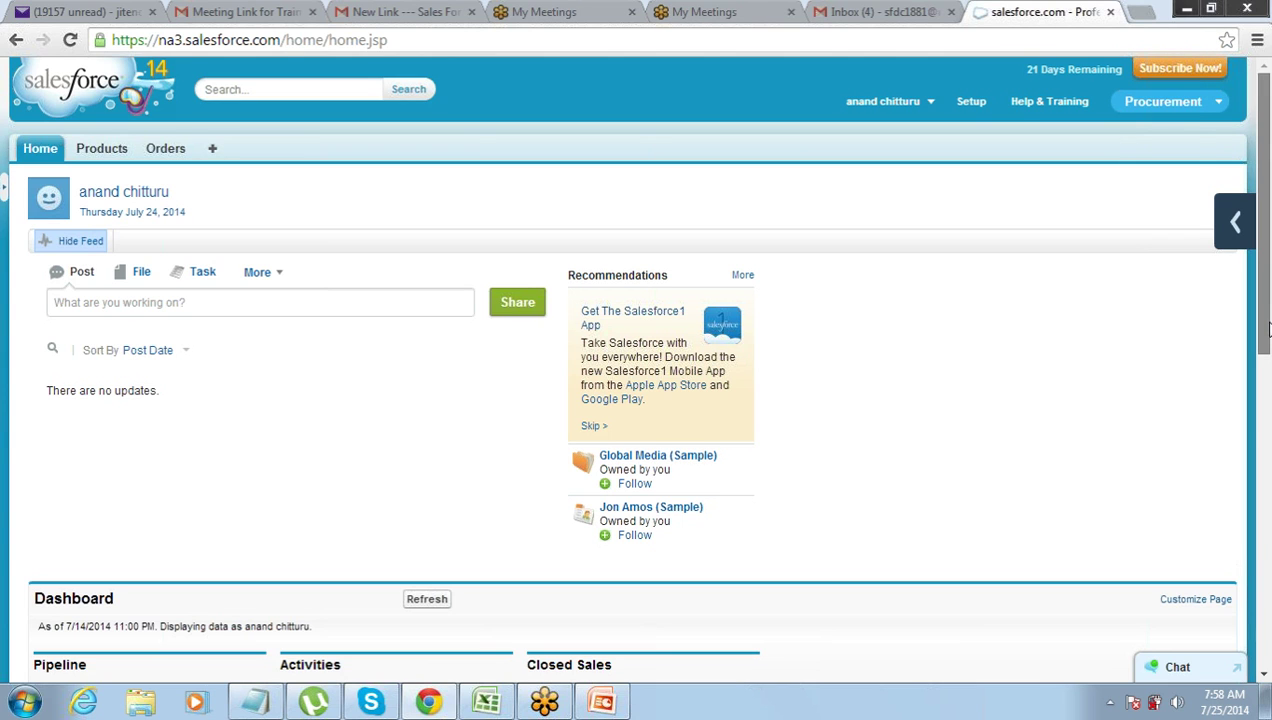
Open Setup's Force.com Home in the Project Management org, showing recent objects Project, Client and Consultant.
{"action": "mouse_move", "coordinate": [1267, 325]}
{"action": "left_mouse_down"}
{"action": "mouse_move", "coordinate": [1266, 560]}
{"action": "mouse_move", "coordinate": [1268, 345]}
{"action": "left_mouse_up"}
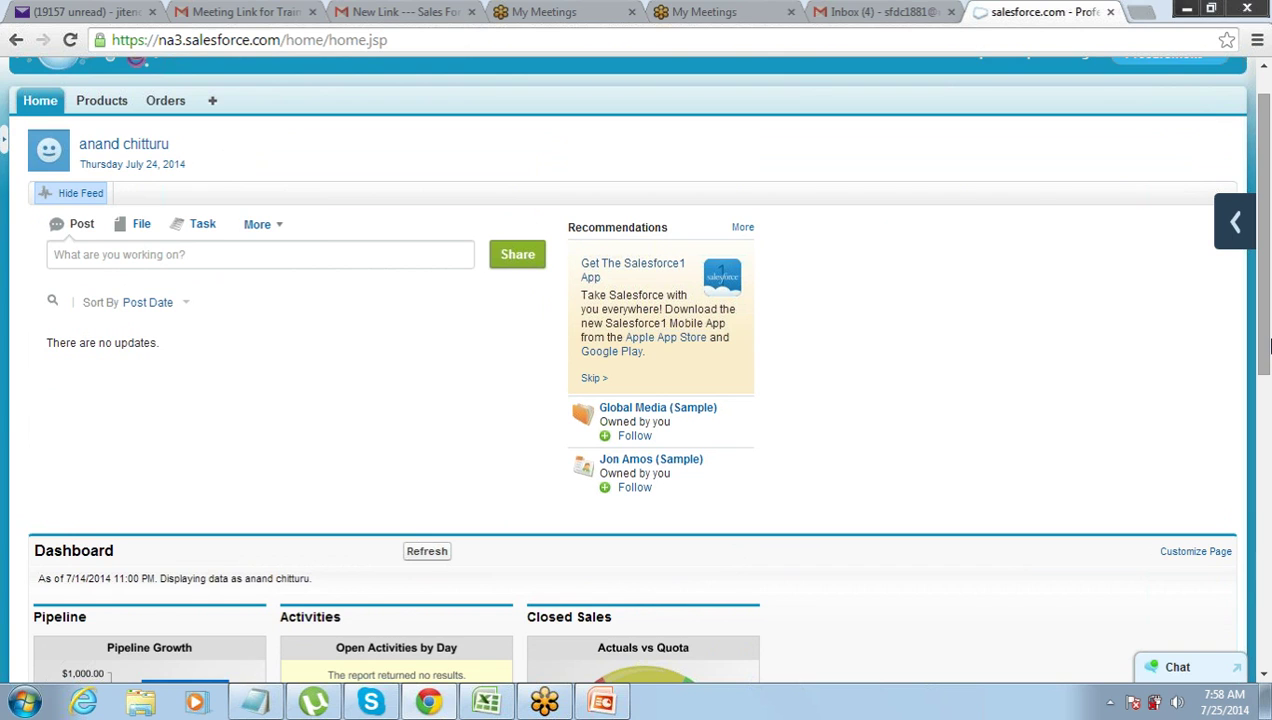
{"action": "left_click_drag", "start_coordinate": [1268, 345], "coordinate": [1267, 290]}
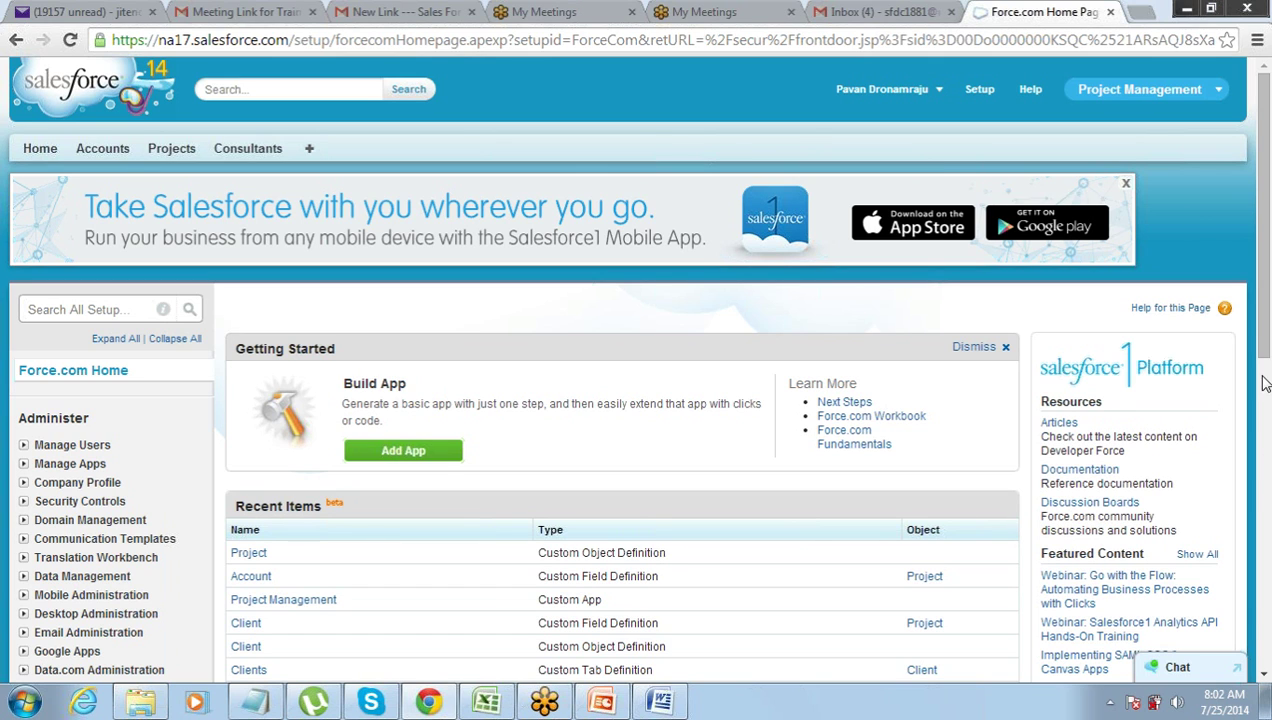
{"action": "left_click", "coordinate": [1267, 450]}
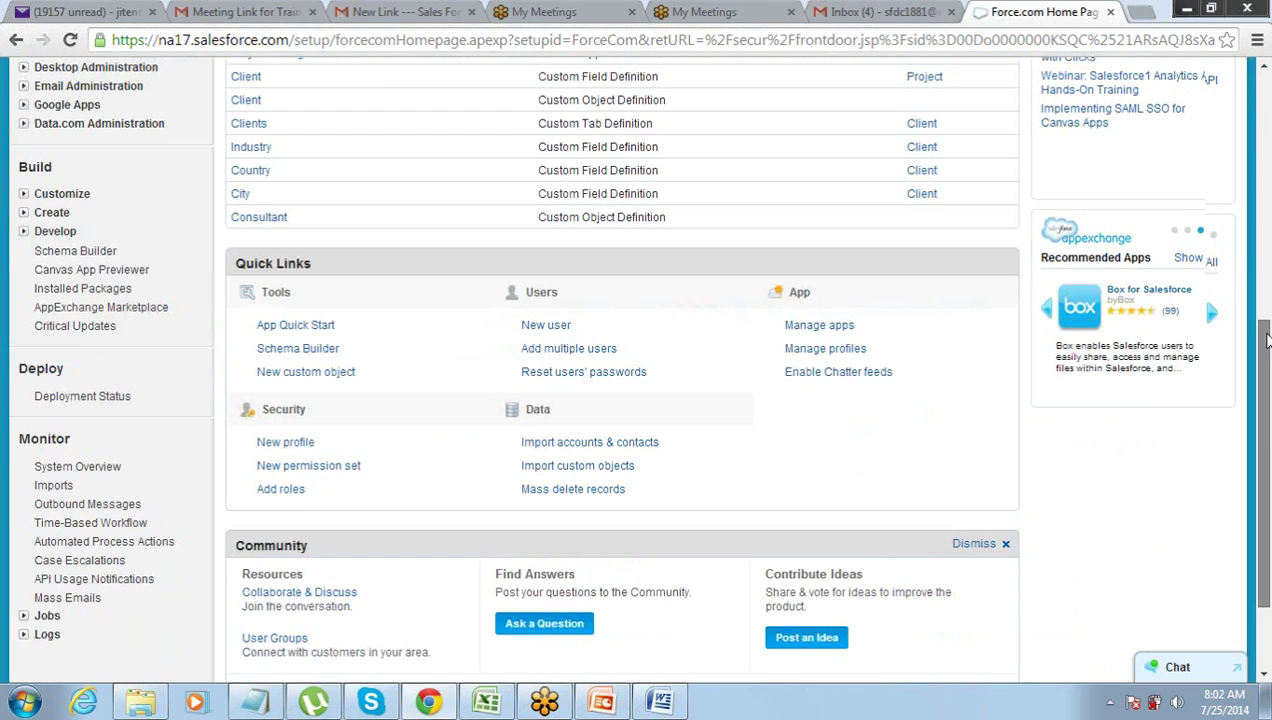
{"action": "scroll", "coordinate": [1265, 430], "scroll_direction": "up", "scroll_amount": 5}
{"action": "scroll", "coordinate": [1262, 343], "scroll_direction": "up", "scroll_amount": 1}
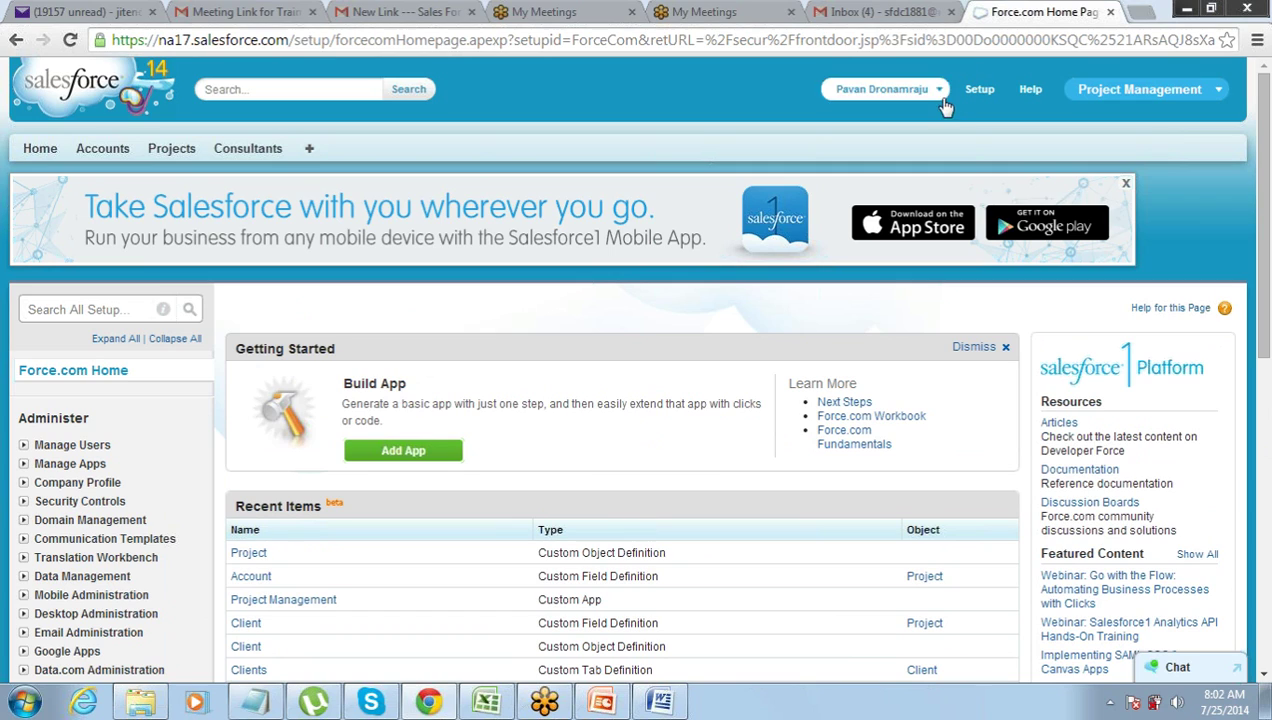
Expand Manage Users in the setup tree and open the All Users list.
{"action": "left_click", "coordinate": [23, 447]}
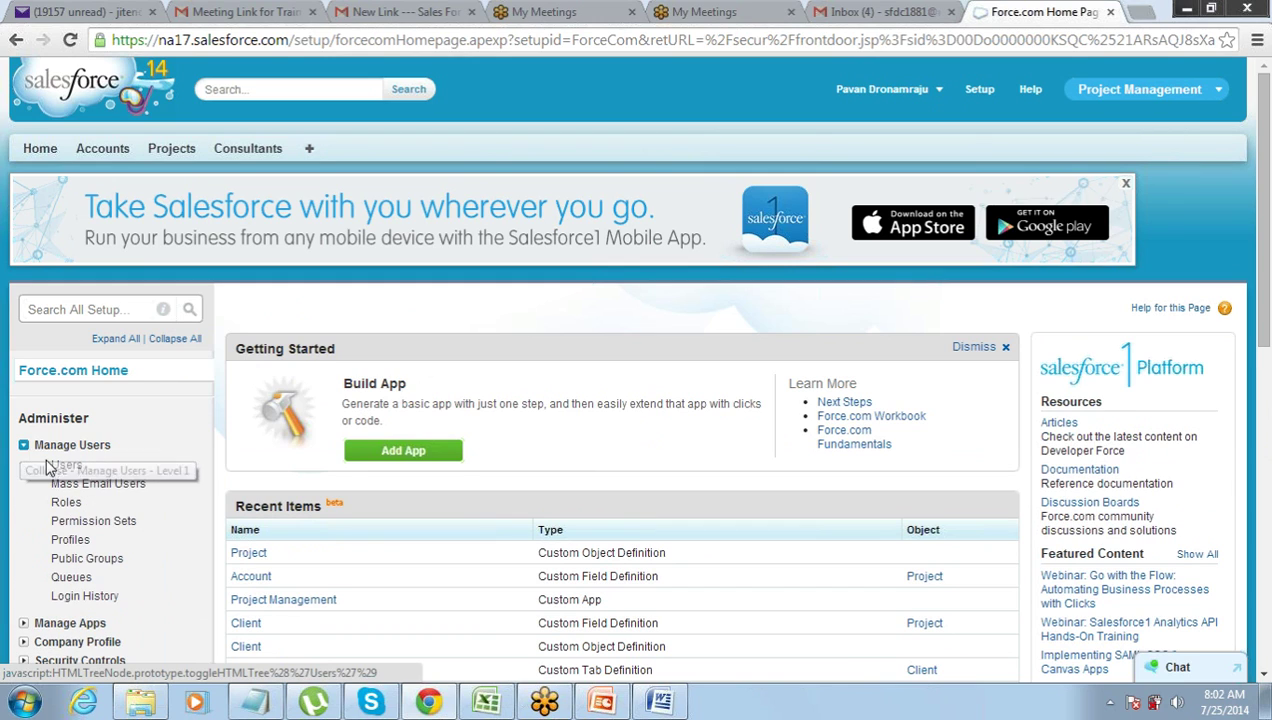
{"action": "left_click", "coordinate": [64, 467]}
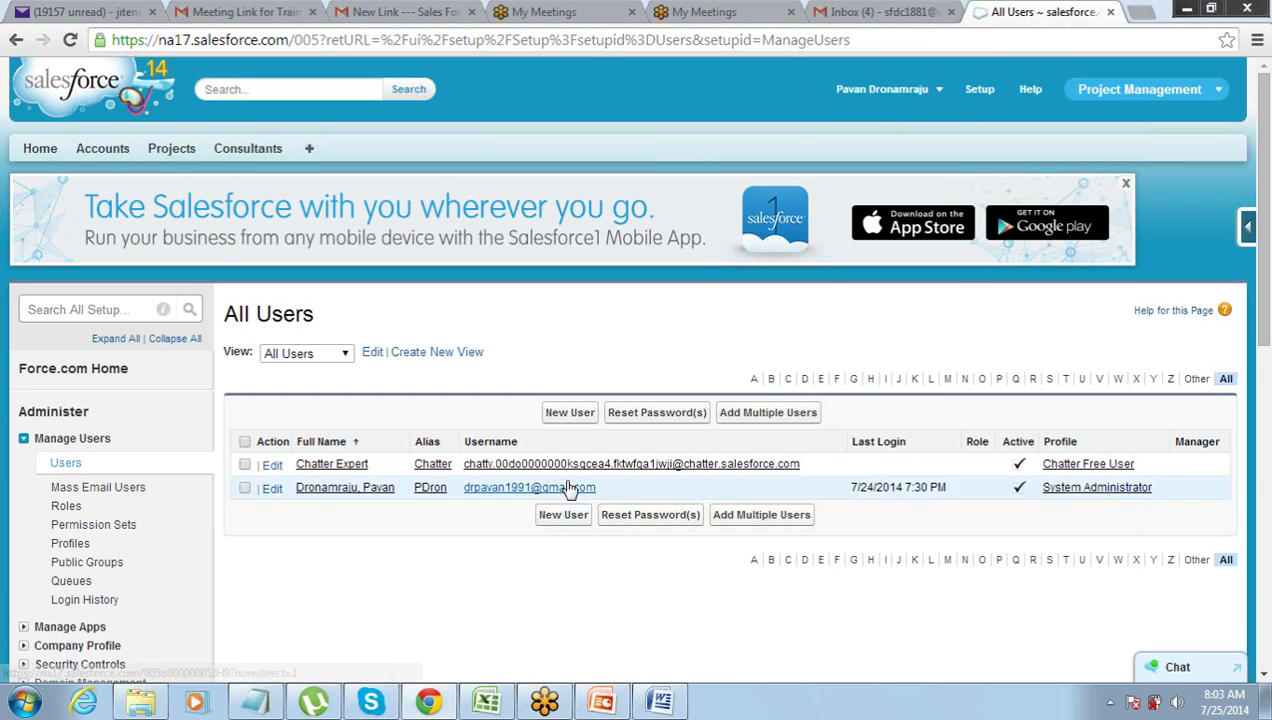
Bring the Notepad licensing notes back to the front.
{"action": "left_click", "coordinate": [270, 707]}
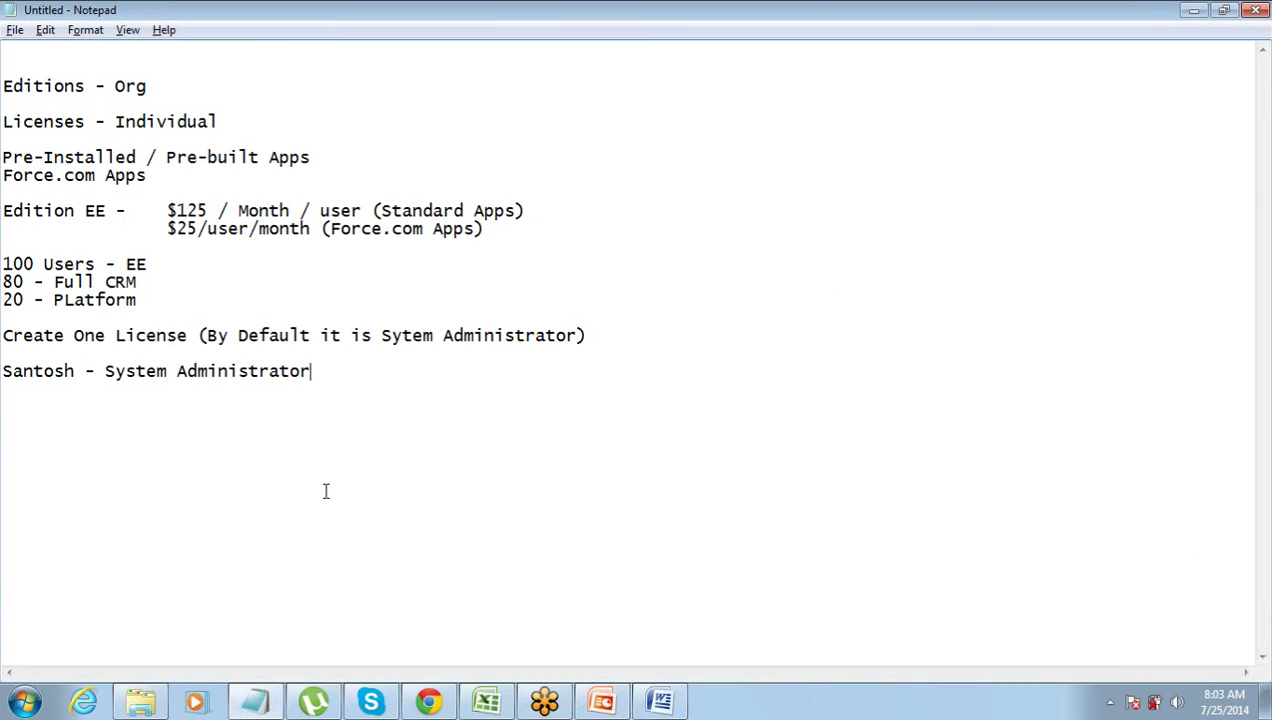